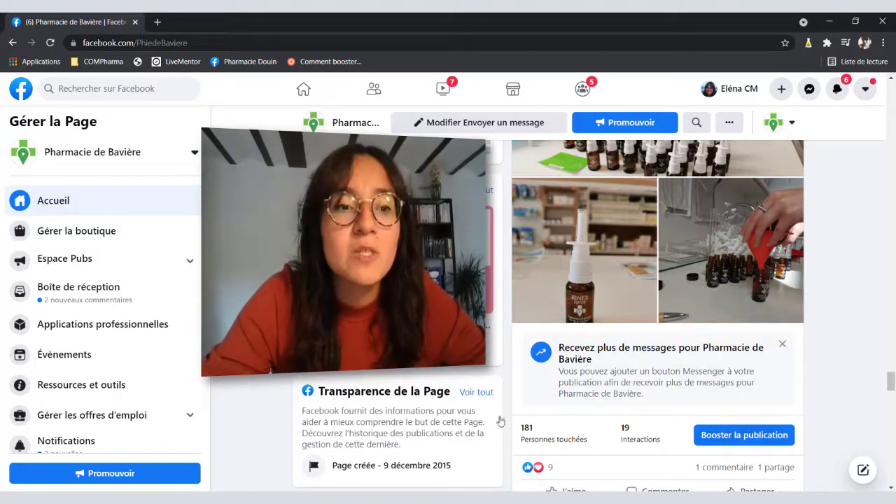
# Step: Find the page's 29 April post about the Rue de la Province roadworks and start boosting it
pyautogui.scroll(-1, 169, 335)
pyautogui.scroll(-3, 169, 336)
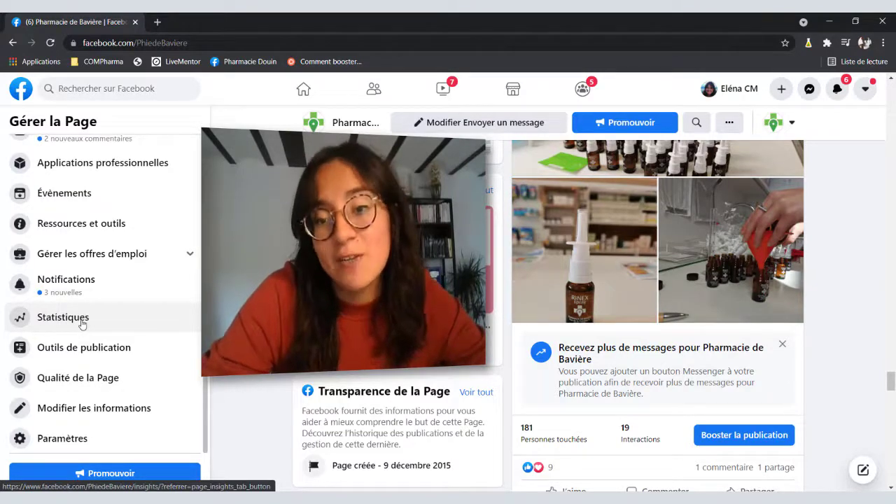
pyautogui.scroll(-5, 856, 311)
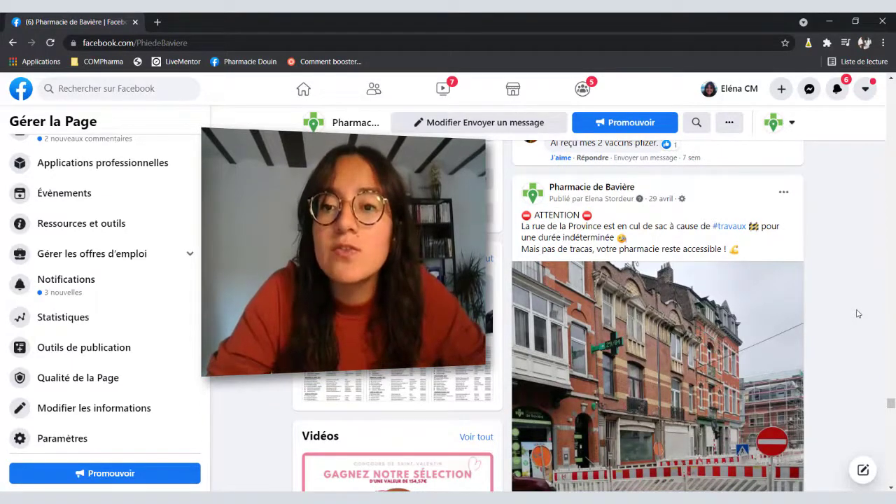
pyautogui.scroll(-1, 858, 313)
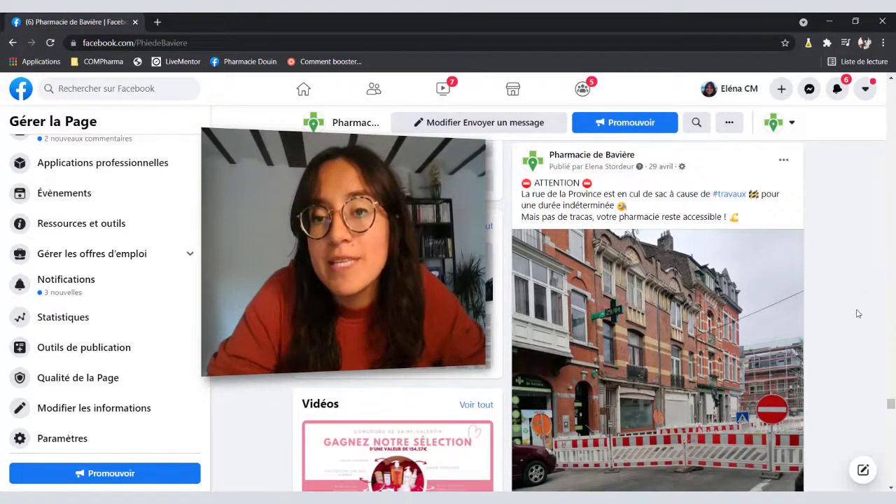
pyautogui.scroll(-3, 858, 313)
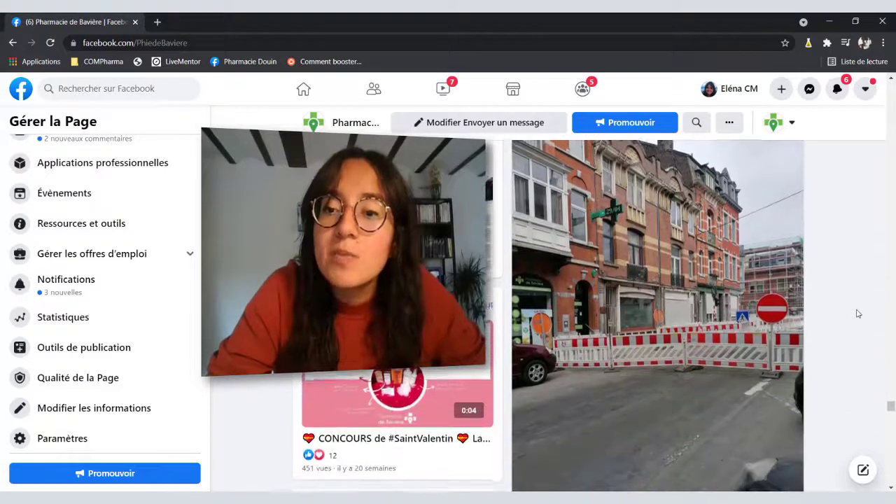
pyautogui.scroll(-3, 857, 313)
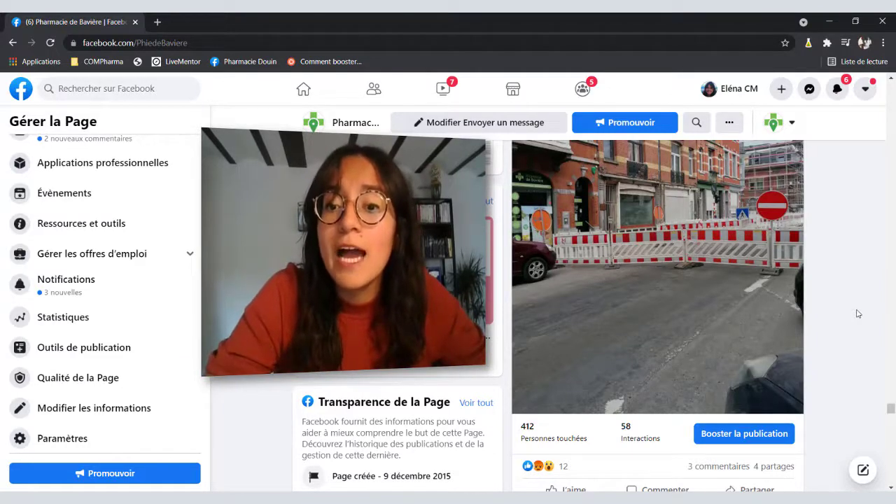
pyautogui.scroll(-1, 858, 313)
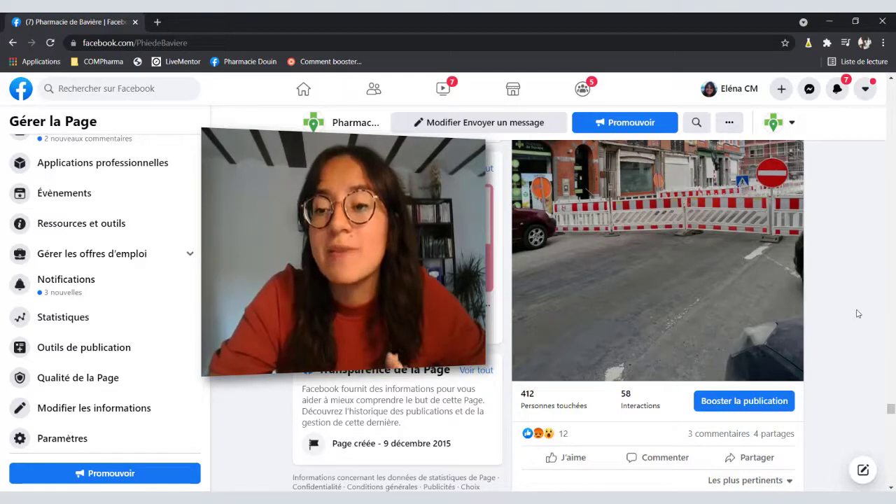
pyautogui.scroll(-1, 858, 313)
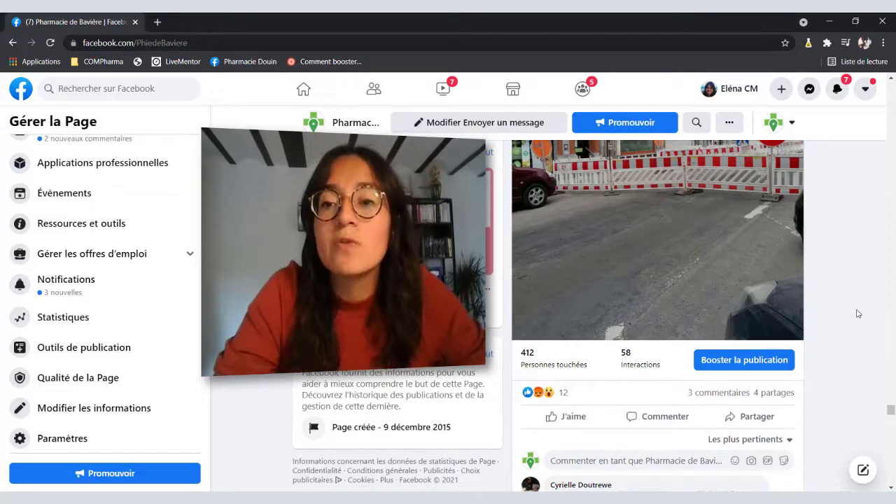
pyautogui.scroll(1, 858, 314)
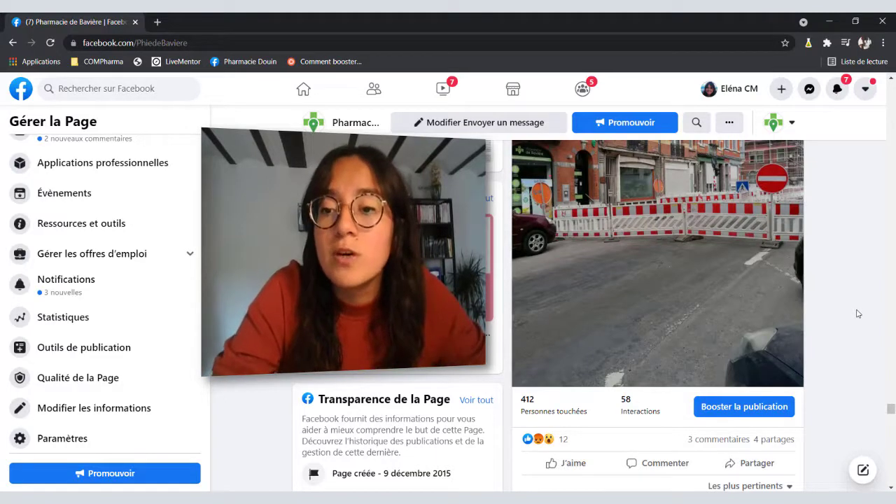
pyautogui.click(747, 406)
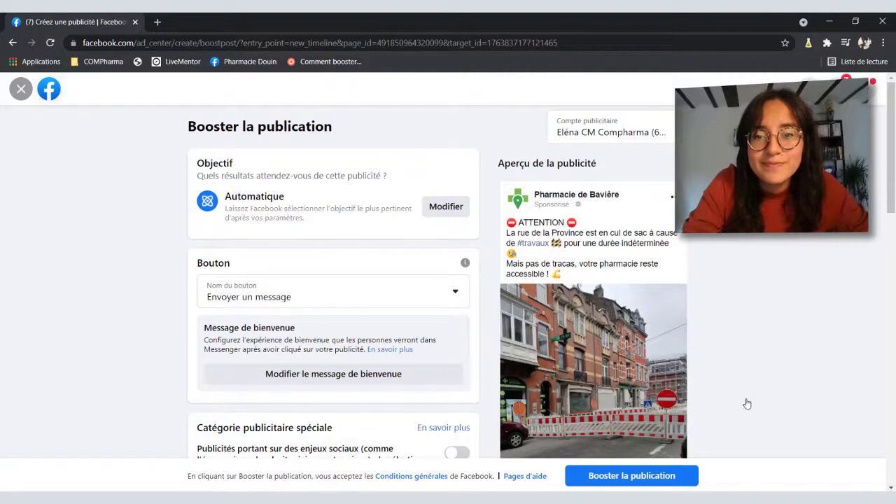
# Step: Change the ad objective to "Attirer plus de visiteurs sur votre site web"
pyautogui.scroll(-1, 746, 404)
pyautogui.scroll(1, 746, 404)
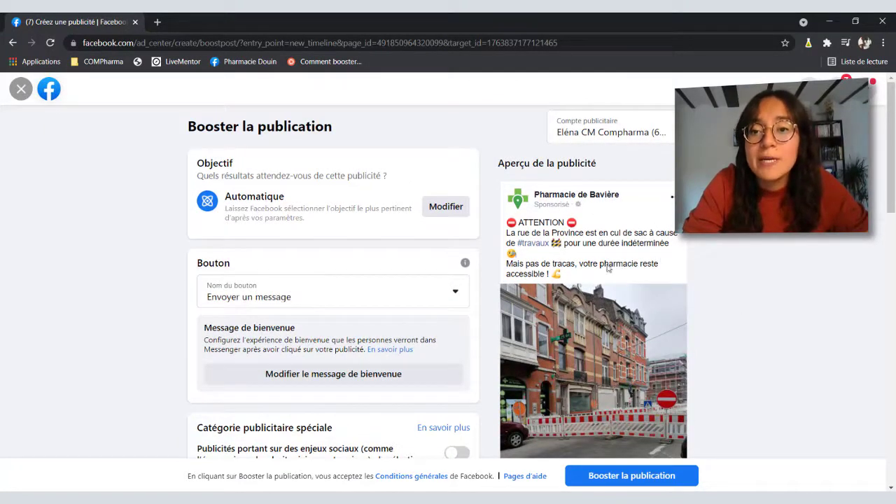
pyautogui.scroll(-1, 696, 327)
pyautogui.scroll(1, 696, 327)
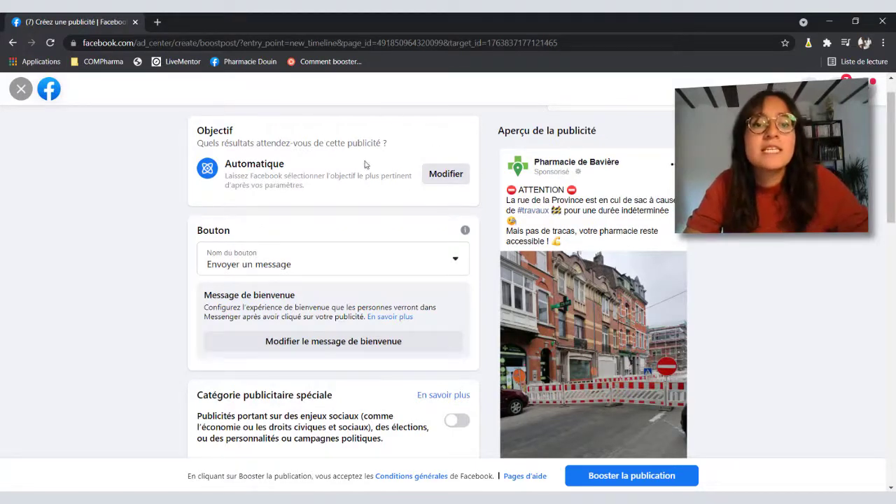
pyautogui.click(454, 182)
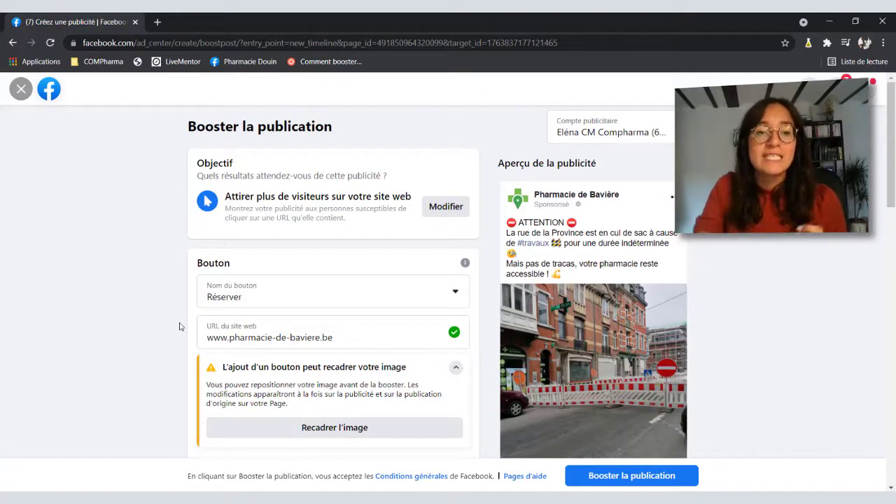
# Step: Review the button names available for the website visitors objective, keeping "Réserver"
pyautogui.scroll(-1, 179, 327)
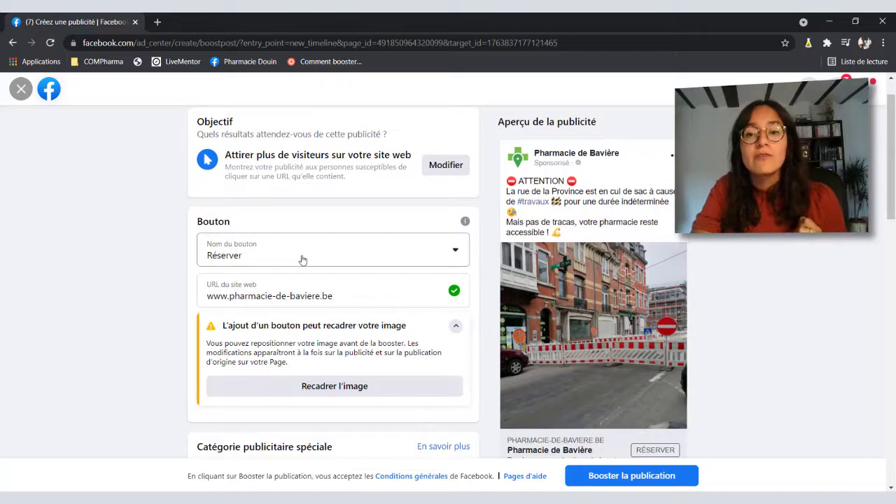
pyautogui.scroll(-1, 303, 259)
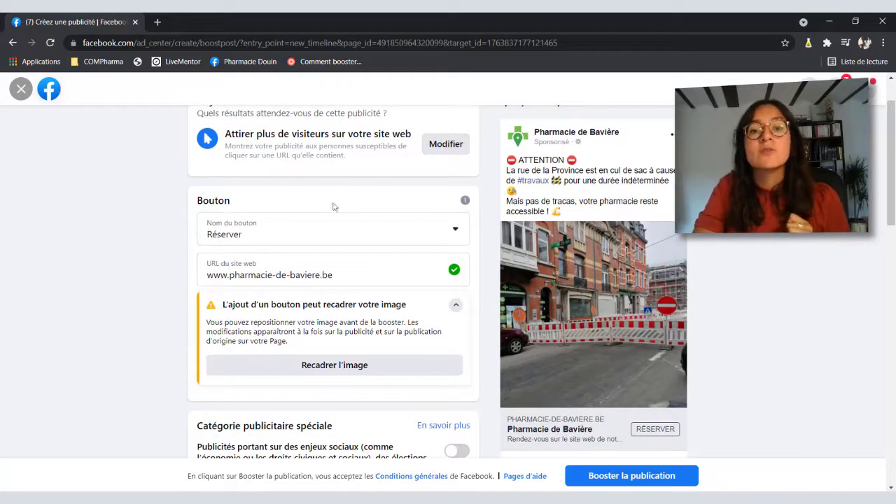
pyautogui.click(336, 236)
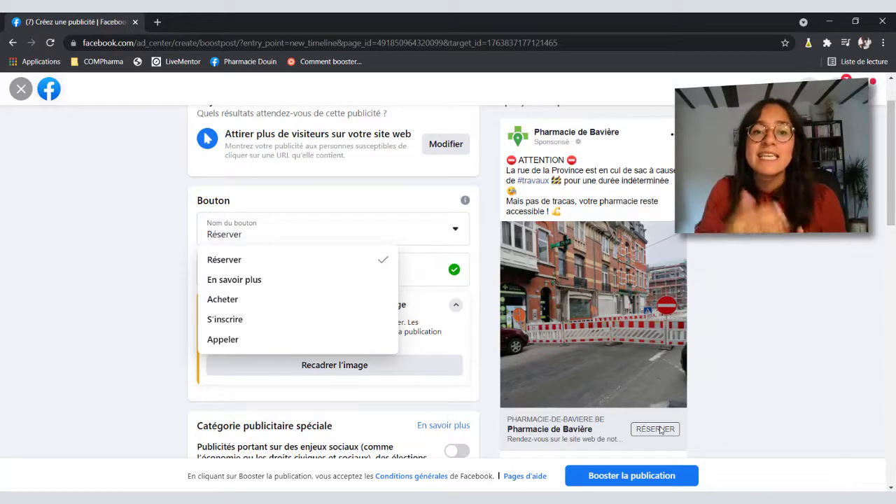
pyautogui.click(106, 303)
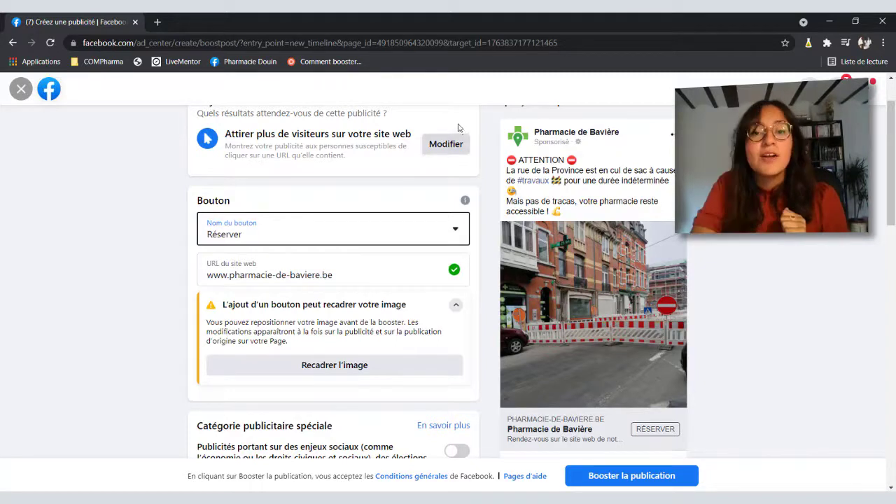
# Step: Change the ad objective to "Obtenir plus d'interactions" and save it
pyautogui.click(437, 151)
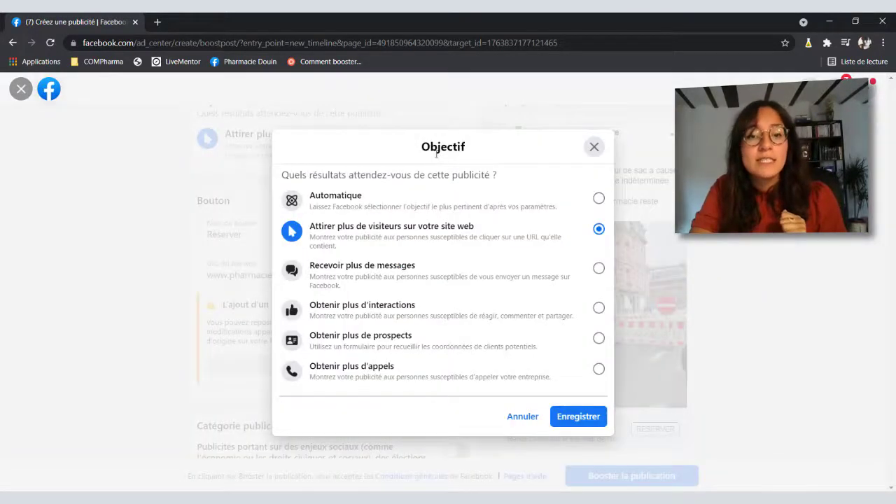
pyautogui.click(396, 317)
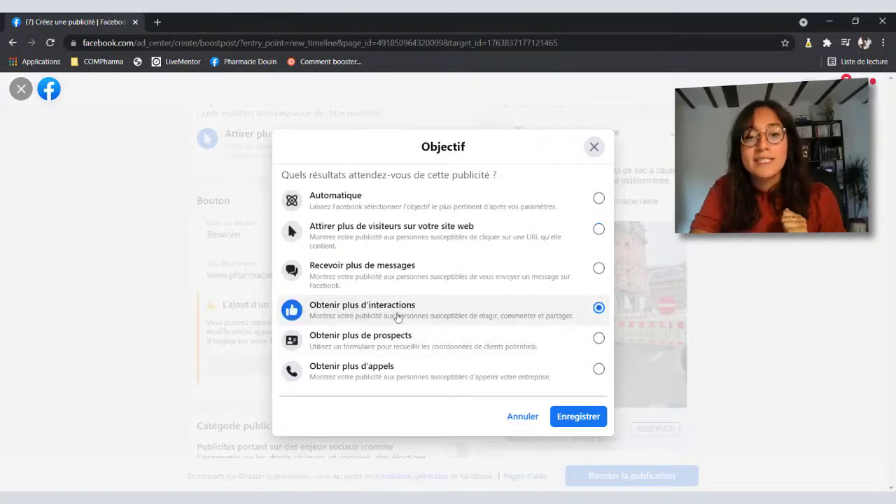
pyautogui.click(574, 417)
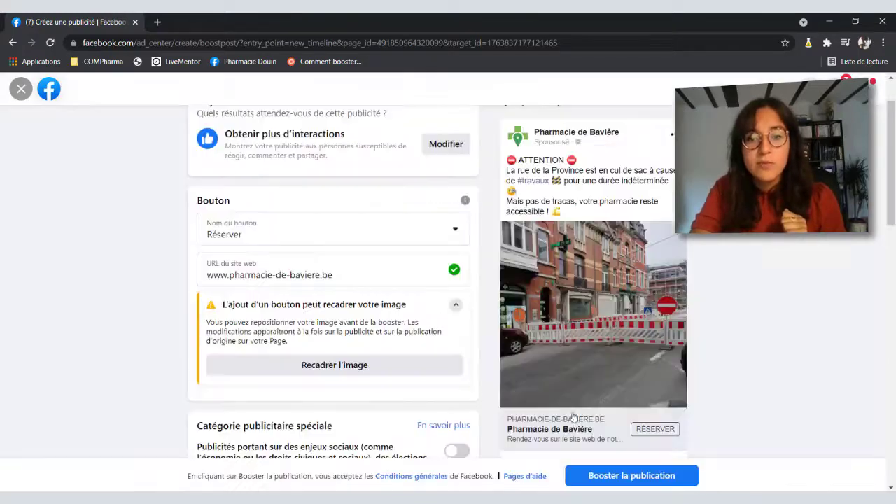
# Step: Set the ad's button to "Envoyer un message"
pyautogui.click(315, 290)
pyautogui.scroll(-1, 168, 369)
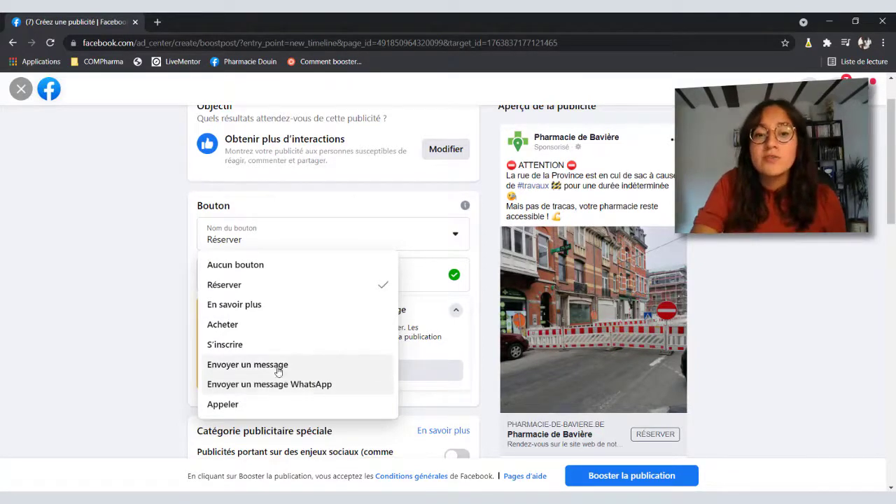
pyautogui.click(301, 364)
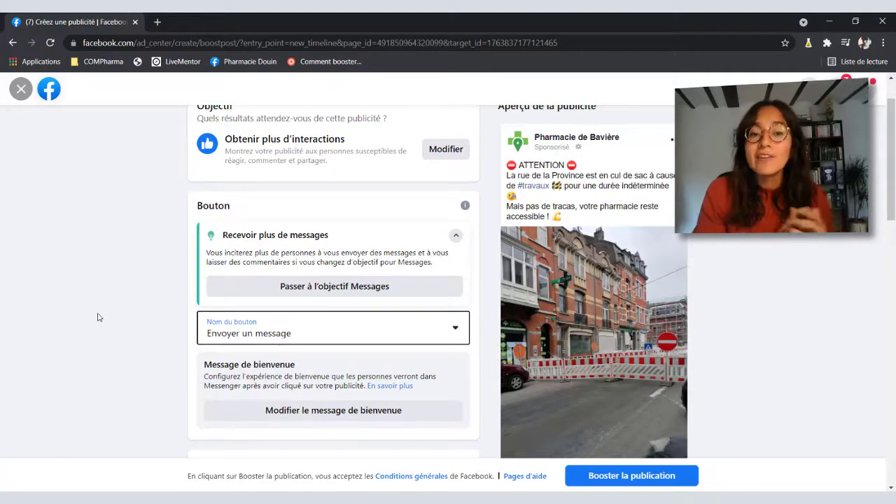
# Step: Choose the "Personnes à proximité" audience and reduce its radius to 2 km
pyautogui.scroll(-2, 403, 334)
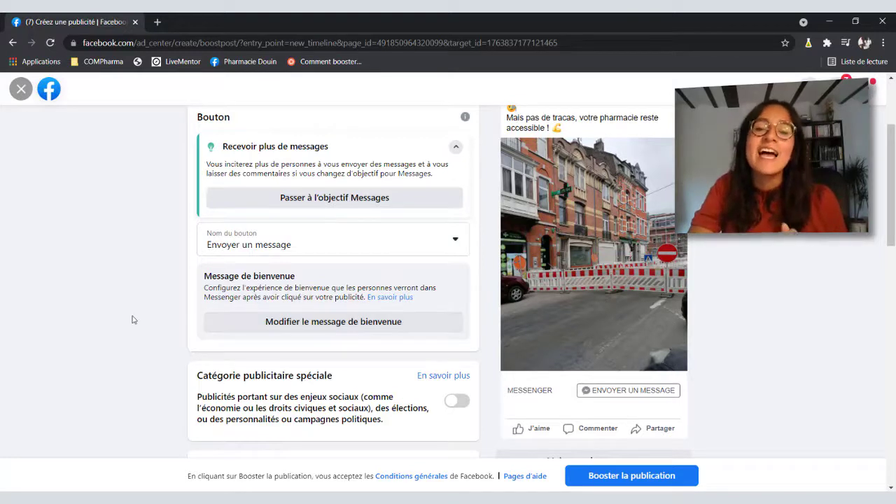
pyautogui.scroll(-1, 133, 319)
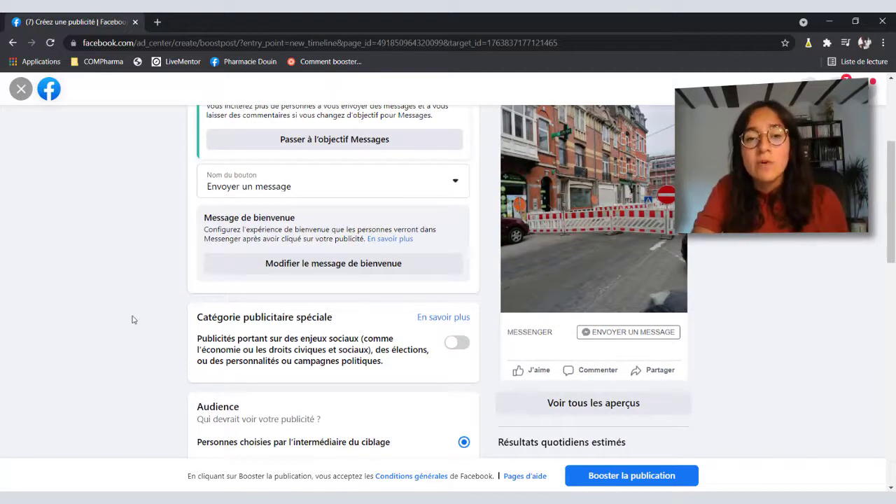
pyautogui.scroll(-1, 133, 319)
pyautogui.scroll(-2, 133, 320)
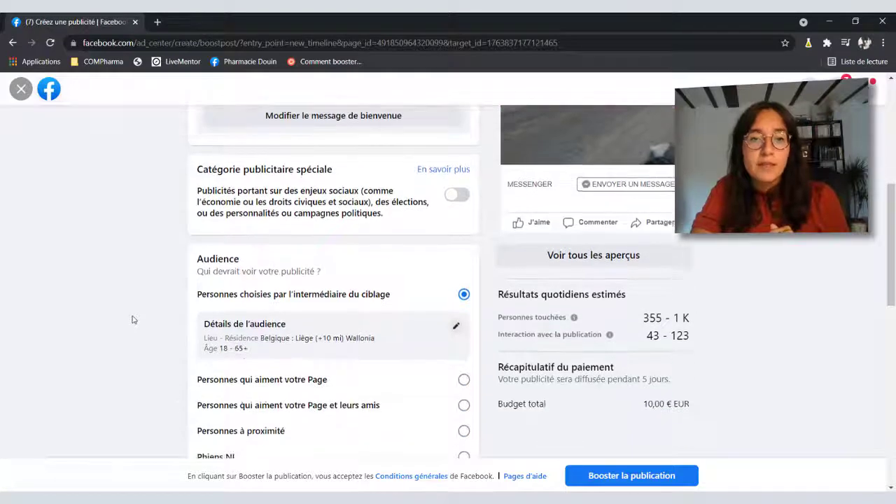
pyautogui.scroll(-1, 133, 319)
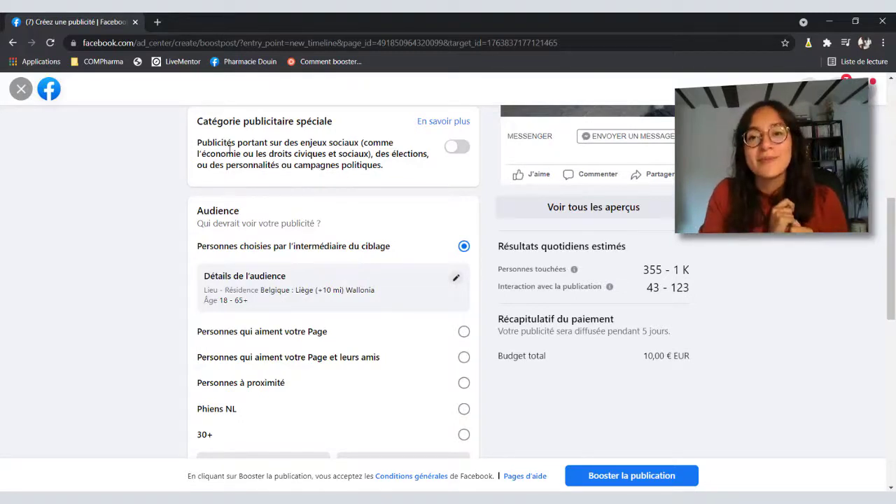
pyautogui.scroll(-1, 168, 302)
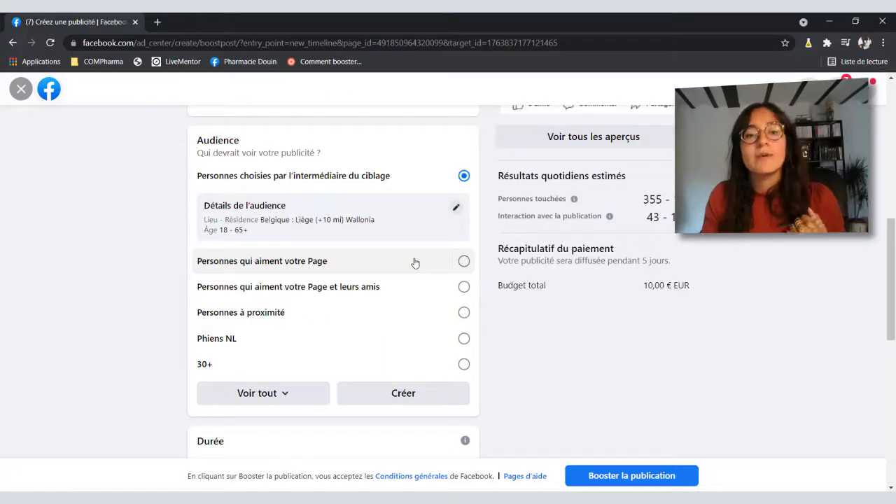
pyautogui.click(395, 313)
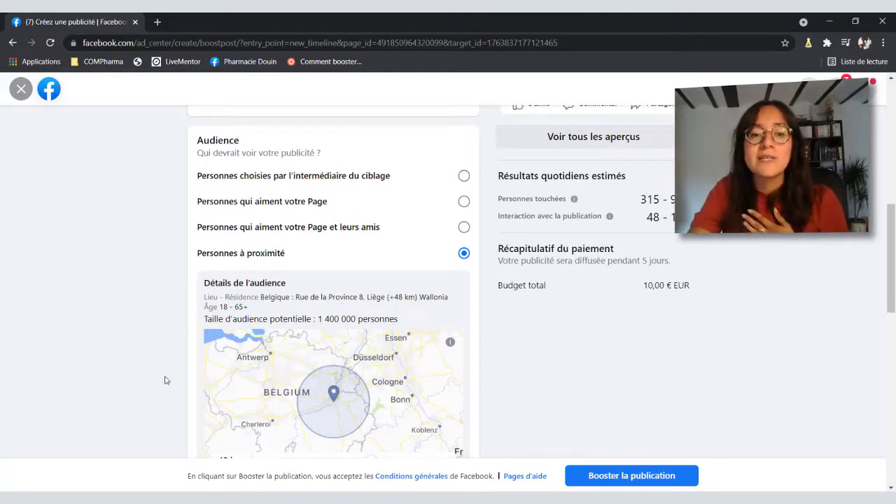
pyautogui.scroll(-2, 168, 380)
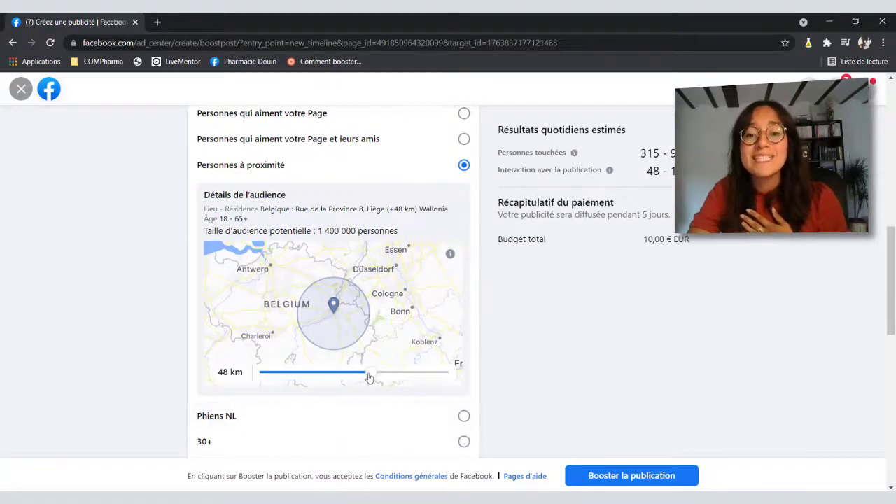
pyautogui.moveTo(369, 372); pyautogui.dragTo(263, 374)
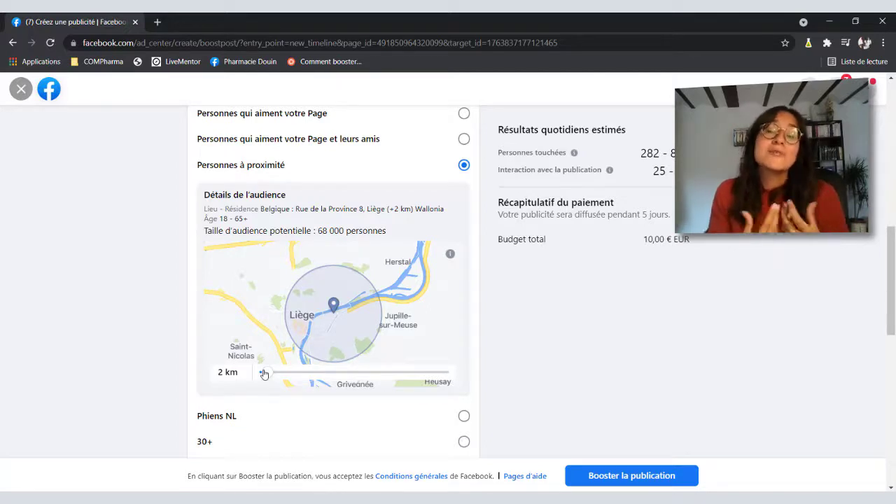
pyautogui.scroll(1, 164, 272)
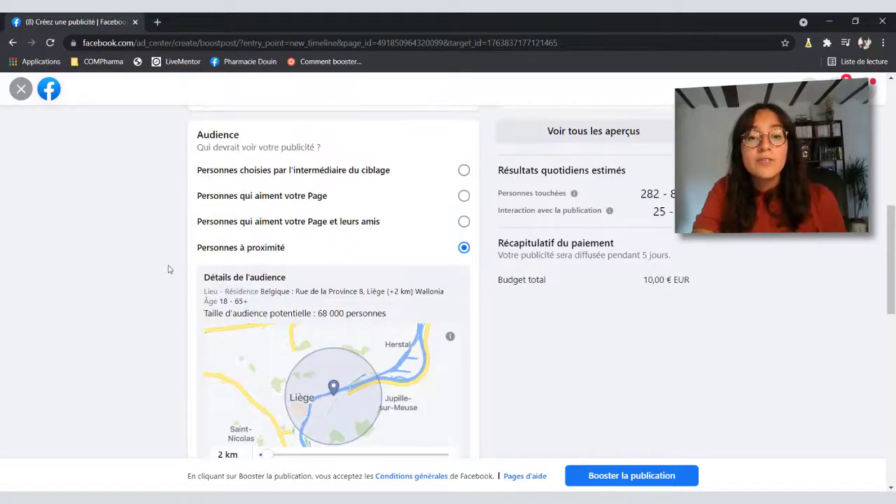
# Step: Switch to the "Personnes choisies par l'intermédiaire du ciblage" audience and edit it to target women with a minimum age of 50
pyautogui.click(462, 181)
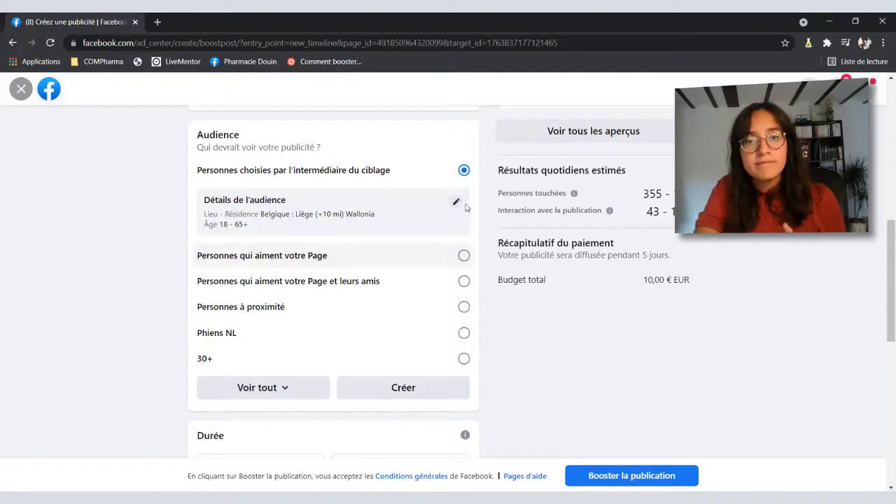
pyautogui.click(456, 204)
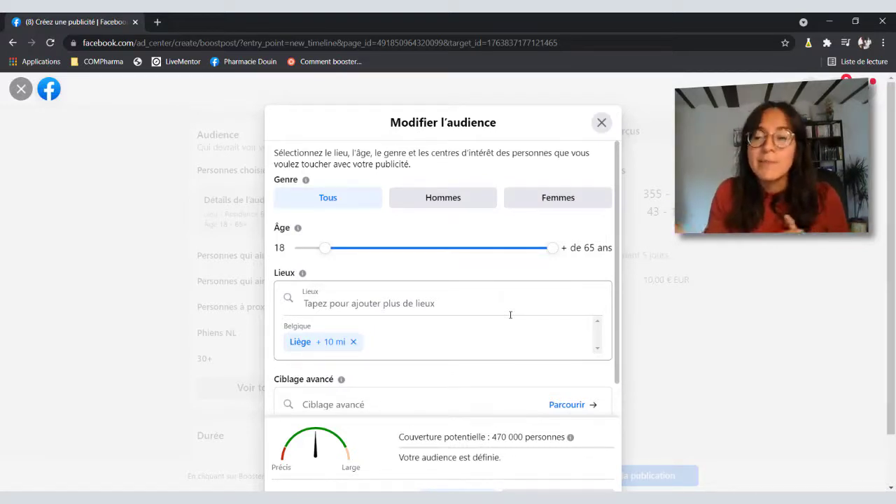
pyautogui.click(539, 197)
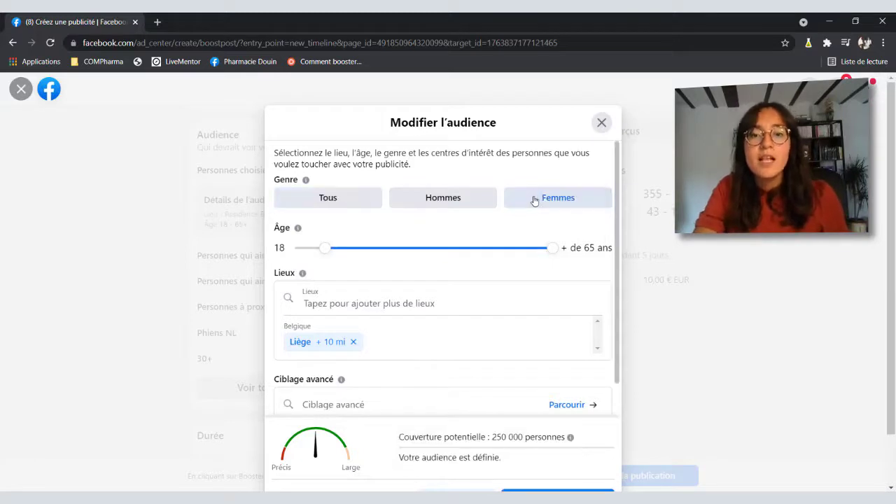
pyautogui.moveTo(325, 248); pyautogui.dragTo(482, 259)
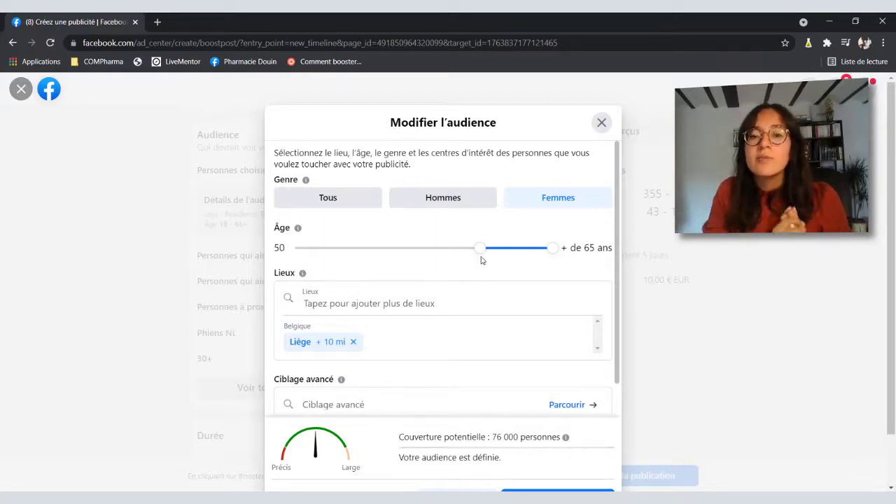
# Step: Replace the Liège location in the audience with "Pharmacie de Bavière" at a 2 km radius
pyautogui.scroll(-1, 447, 346)
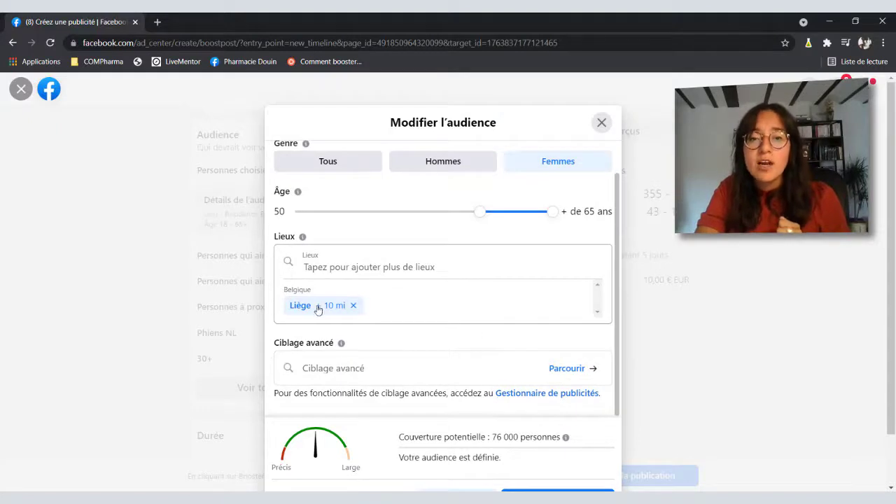
pyautogui.click(347, 278)
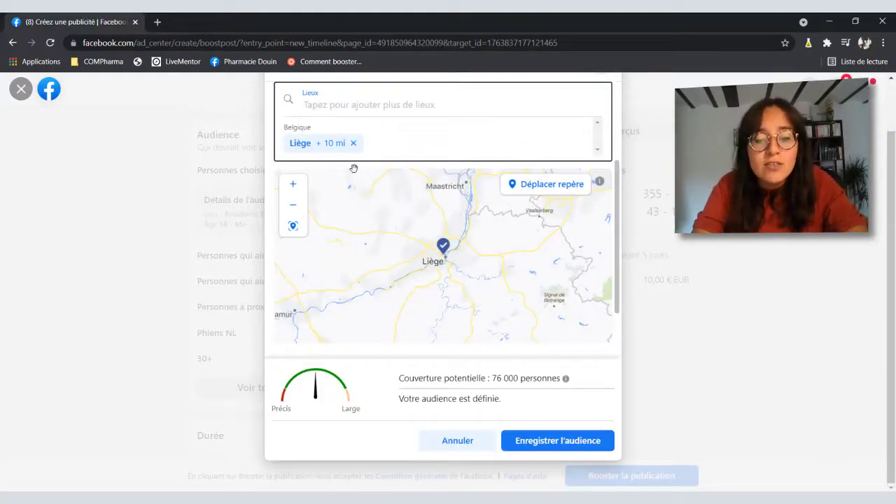
pyautogui.write('Pharmacie')
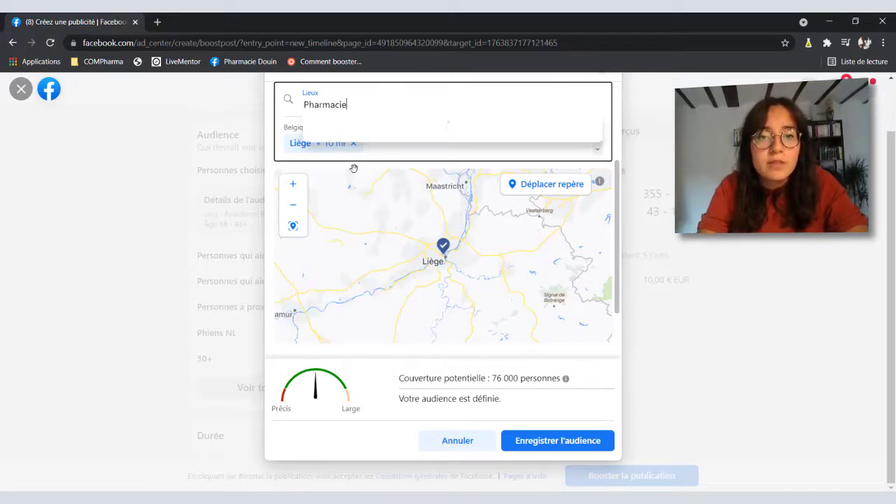
pyautogui.write(' de bav')
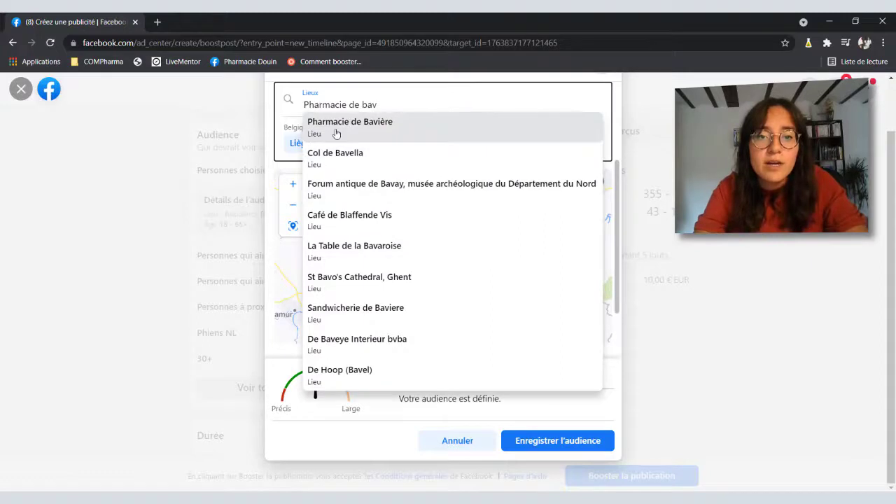
pyautogui.click(339, 136)
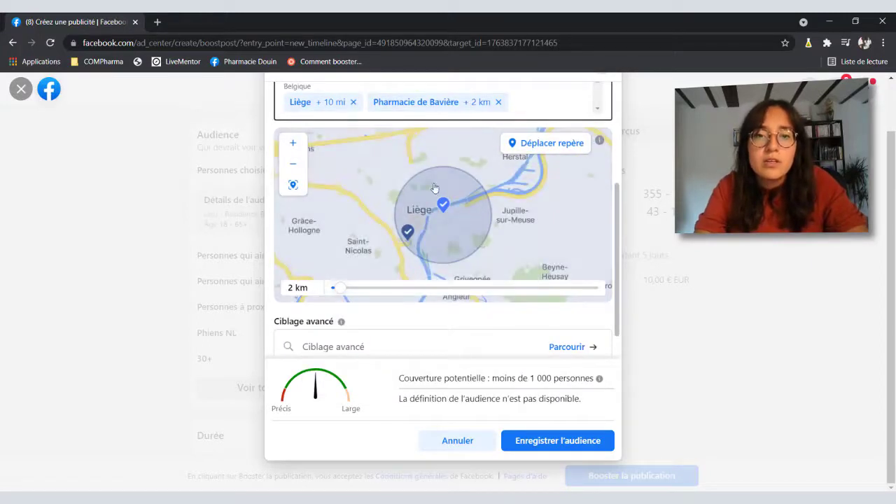
pyautogui.click(353, 102)
pyautogui.scroll(2, 496, 178)
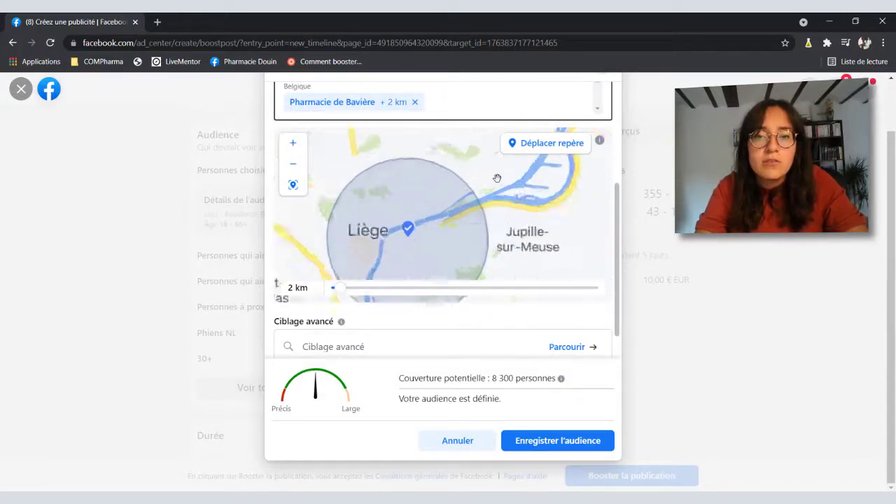
# Step: Examine the 2 km zone around the pharmacy on the map and review the audience's gender, age and location settings
pyautogui.scroll(-3, 496, 177)
pyautogui.scroll(2, 496, 177)
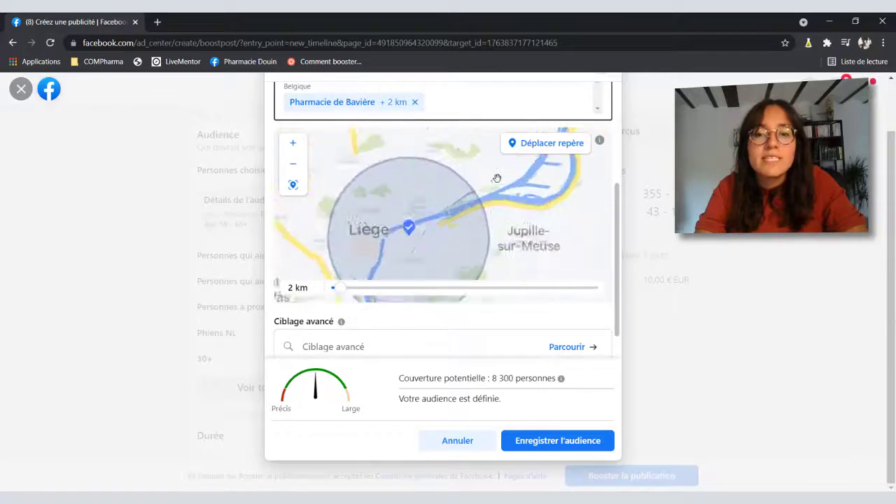
pyautogui.scroll(-2, 498, 177)
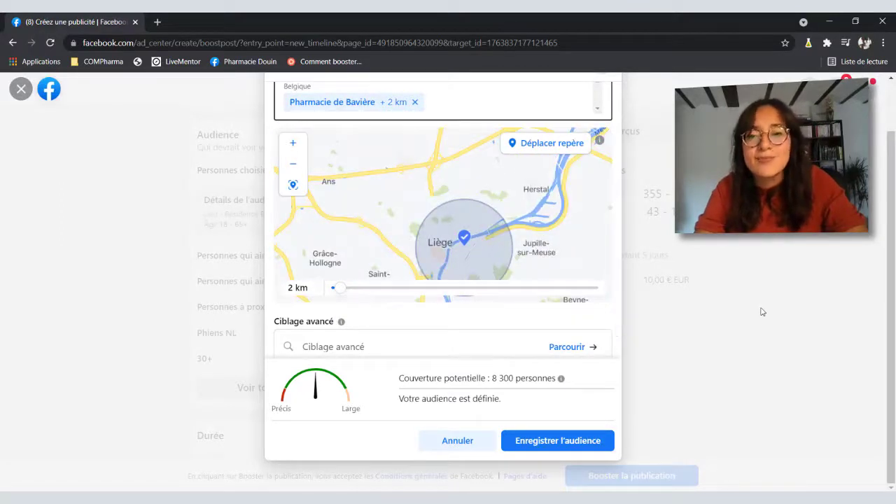
pyautogui.scroll(1, 762, 311)
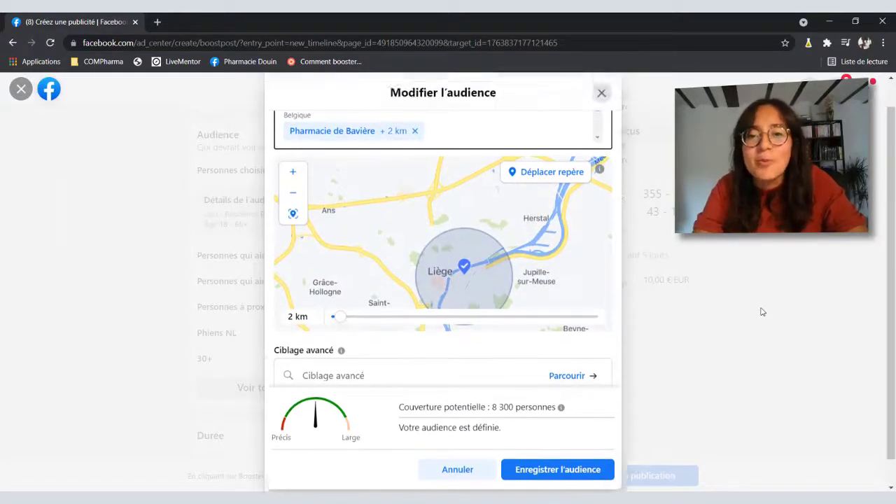
pyautogui.scroll(3, 507, 170)
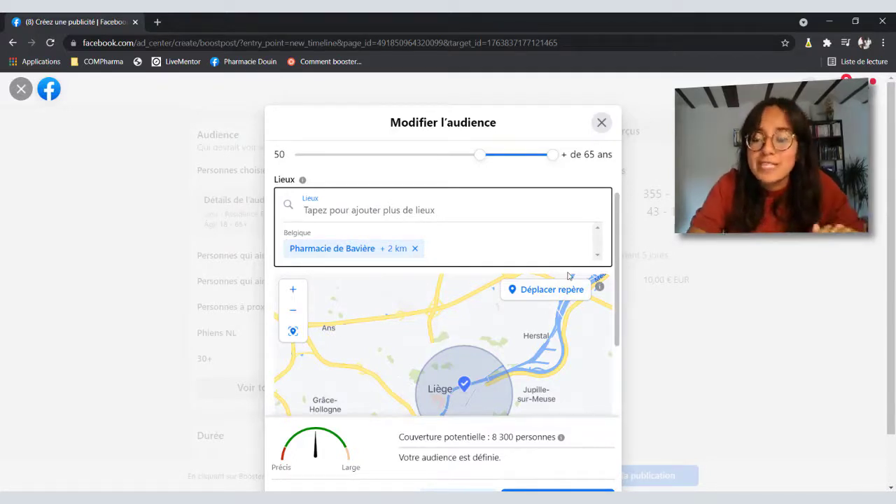
pyautogui.scroll(-1, 525, 234)
pyautogui.scroll(3, 525, 234)
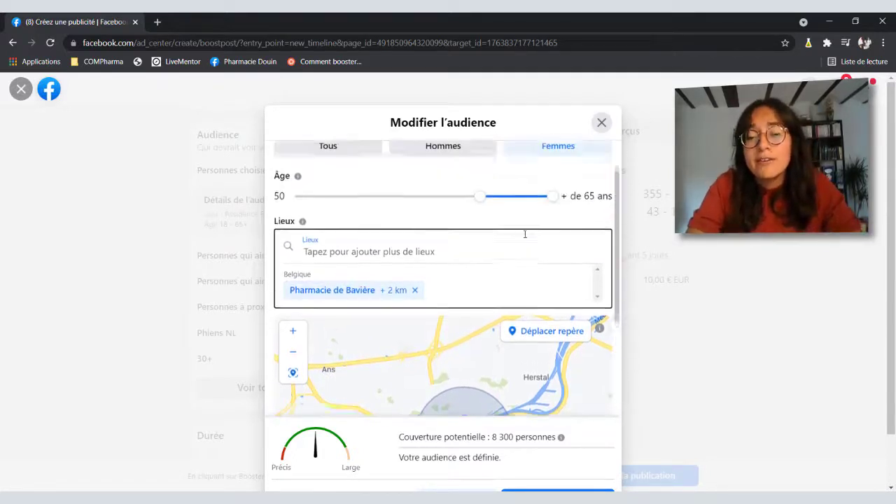
# Step: Browse the advanced targeting interests and examine the "Animaux de compagnie" options within "Loisirs et activités"
pyautogui.scroll(-6, 525, 234)
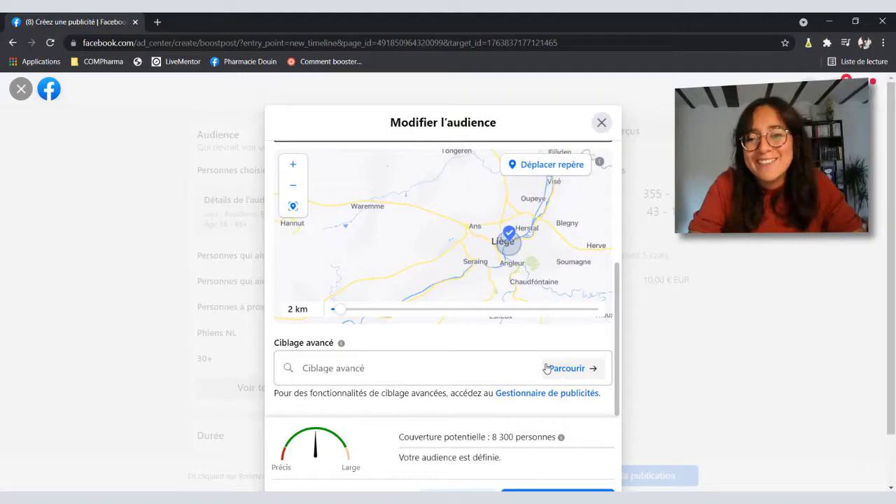
pyautogui.click(546, 368)
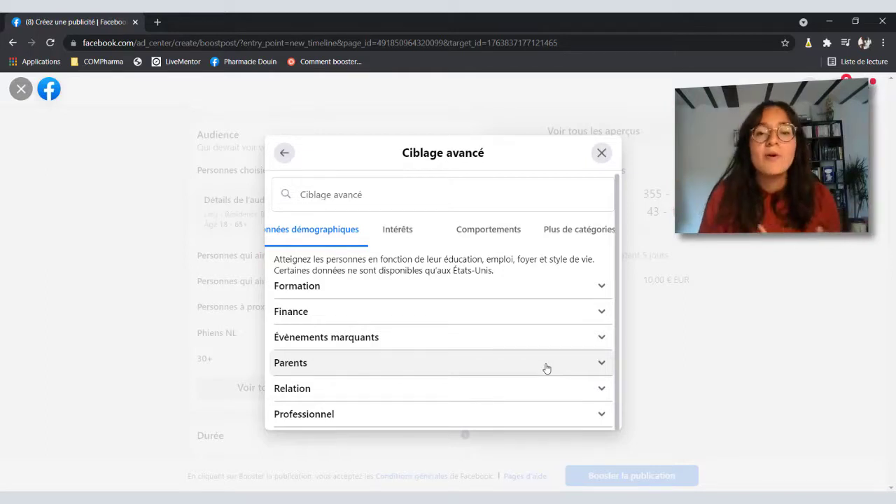
pyautogui.scroll(-3, 546, 368)
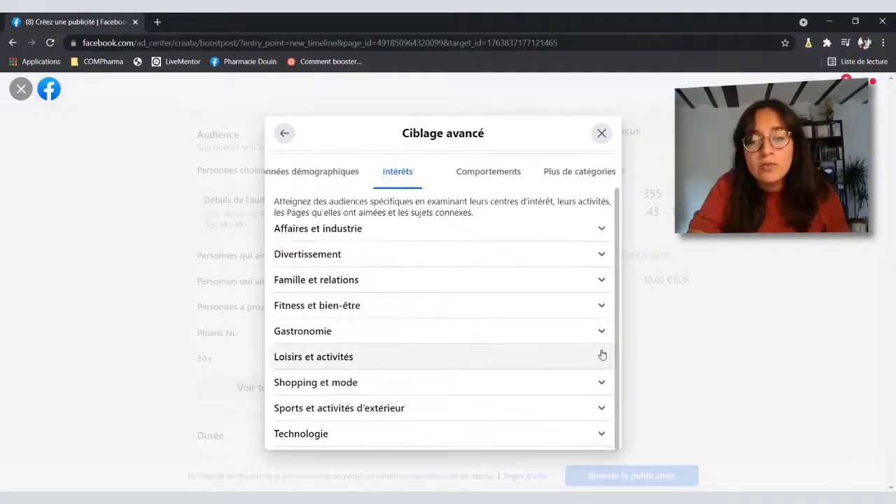
pyautogui.click(602, 355)
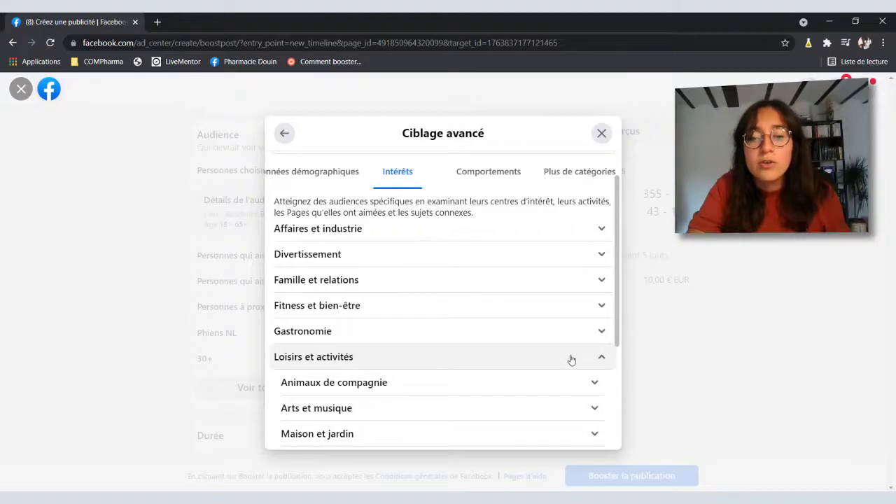
pyautogui.scroll(-1, 571, 360)
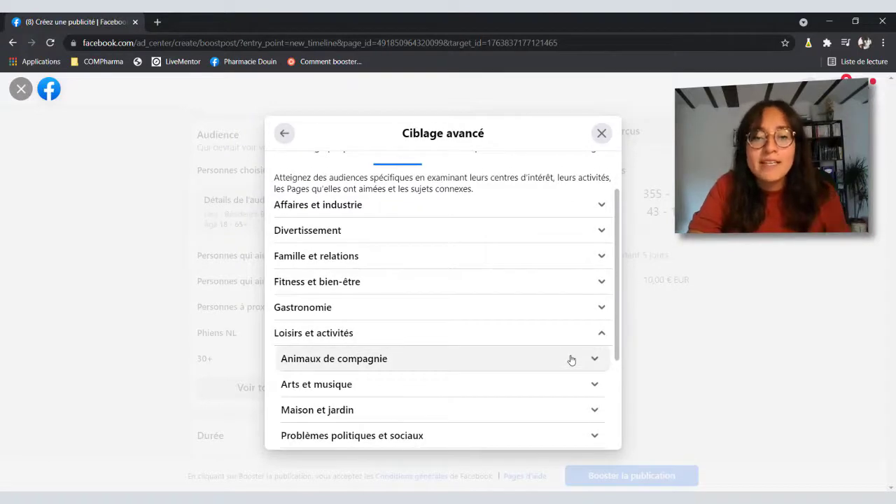
pyautogui.scroll(-1, 571, 359)
pyautogui.scroll(-1, 571, 359)
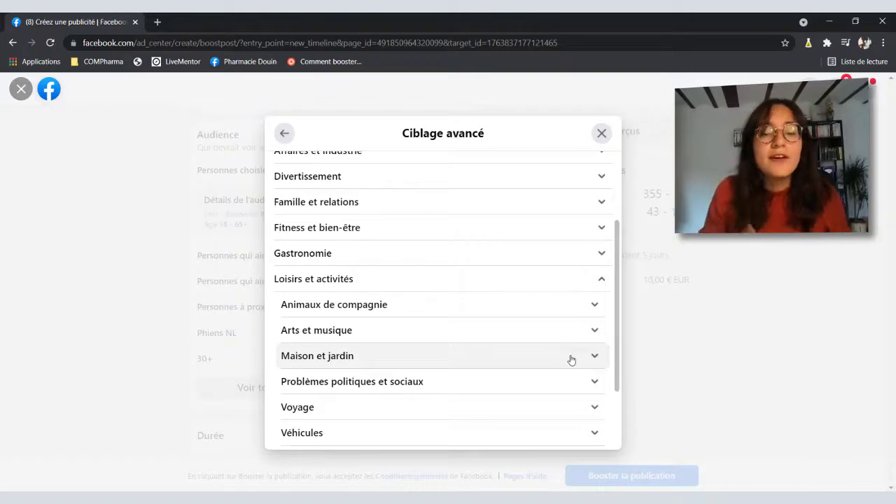
pyautogui.click(556, 305)
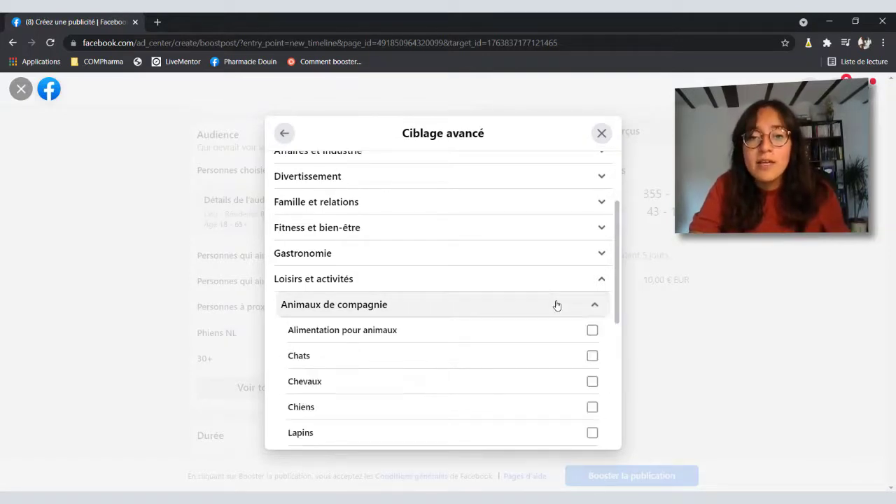
pyautogui.scroll(-2, 533, 400)
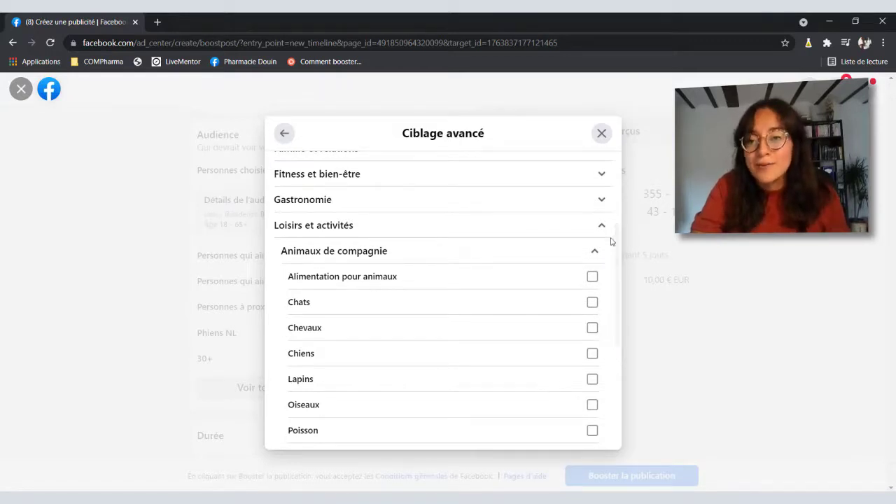
pyautogui.click(593, 252)
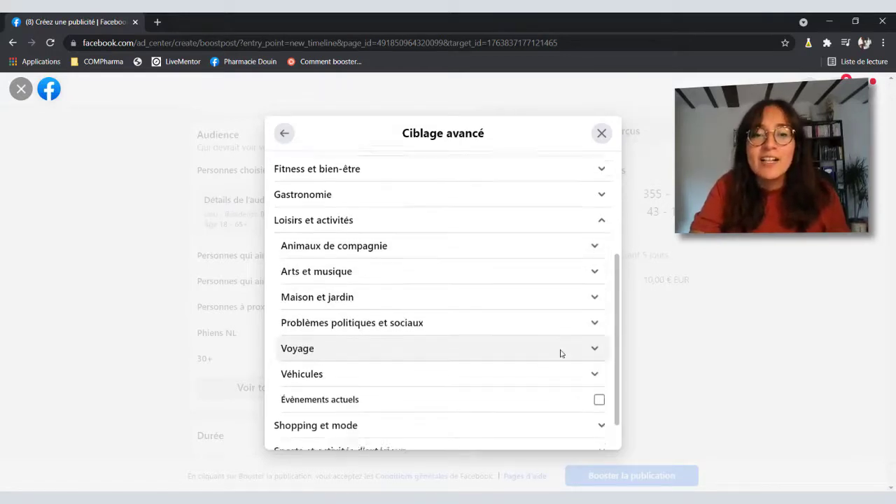
# Step: Examine the "Fitness et bien-être" interests, then collapse the expanded interest categories
pyautogui.scroll(2, 560, 353)
pyautogui.click(599, 270)
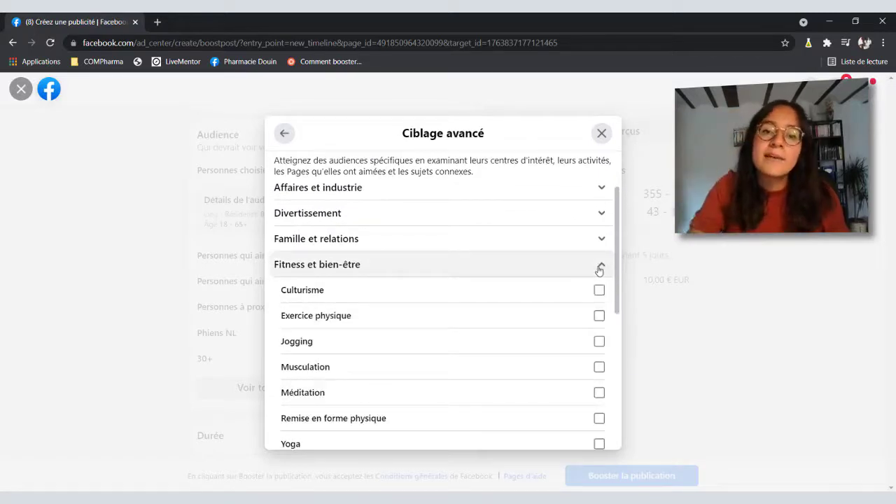
pyautogui.scroll(-1, 539, 356)
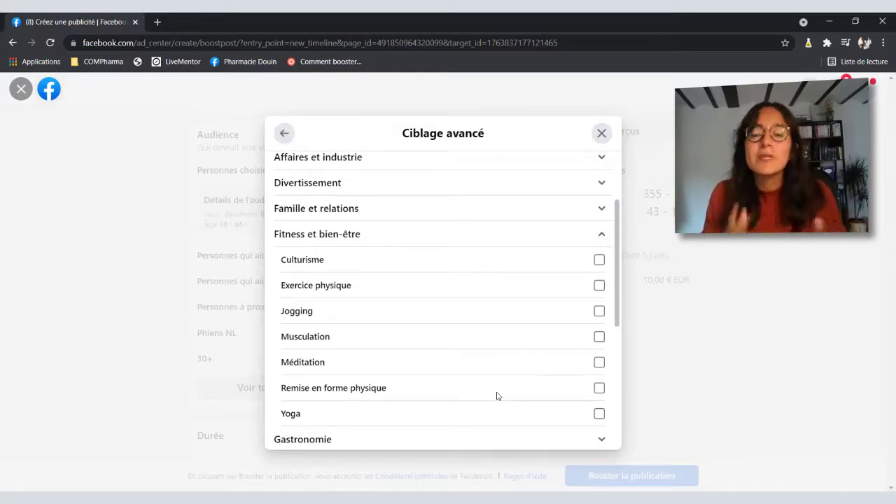
pyautogui.scroll(3, 497, 396)
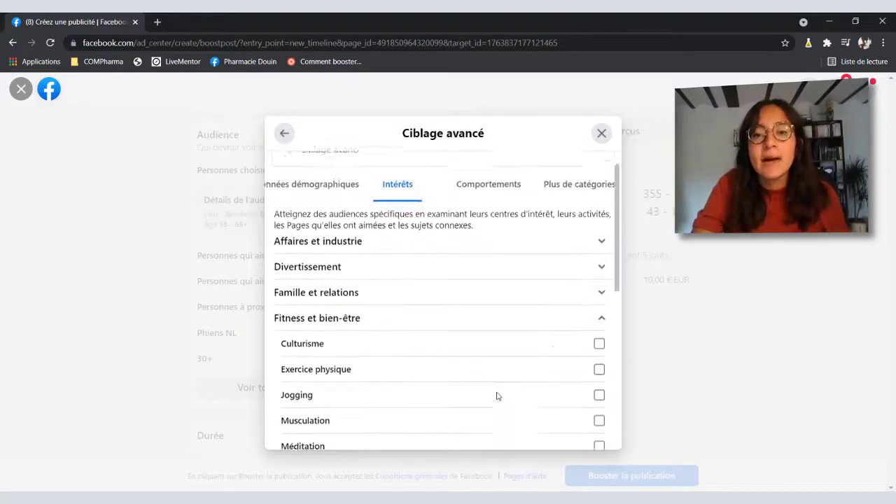
pyautogui.click(596, 329)
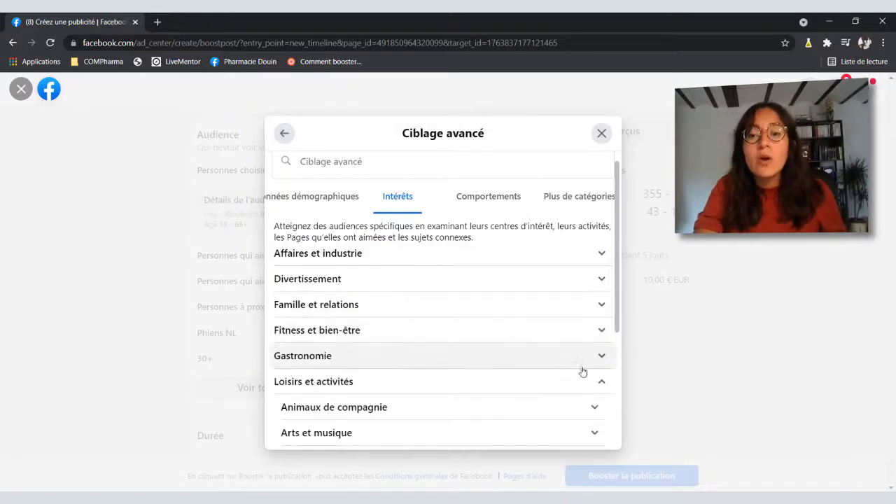
pyautogui.click(600, 389)
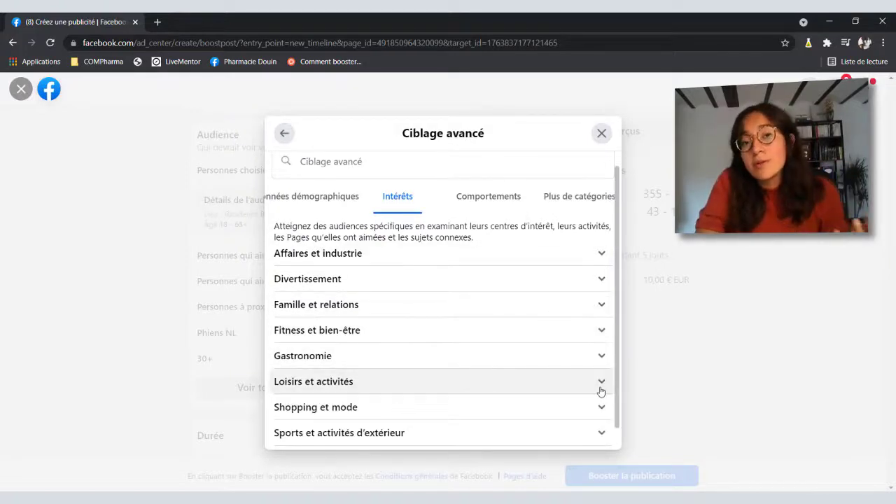
# Step: Review the "Activités numériques" options among the "Comportements" targeting criteria
pyautogui.click(495, 203)
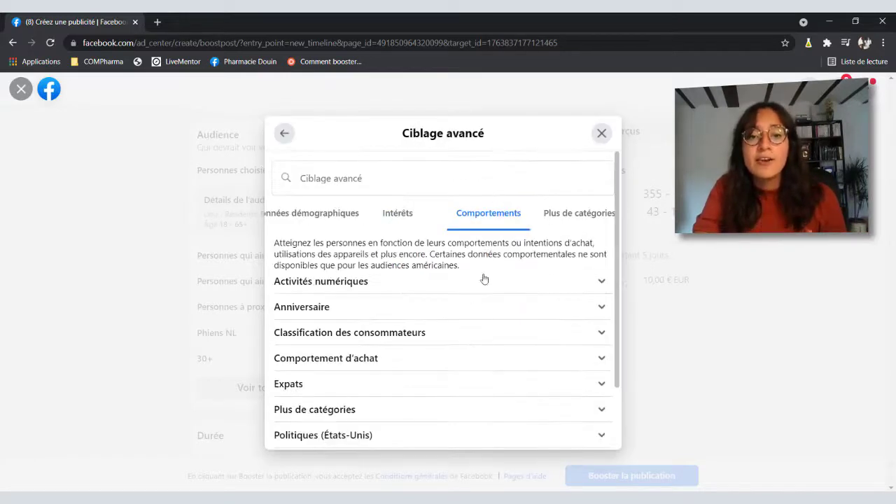
pyautogui.scroll(-1, 497, 356)
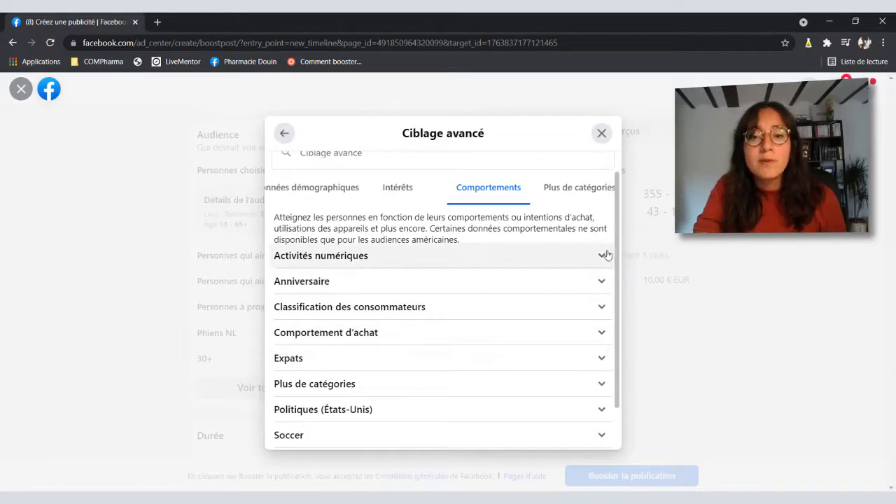
pyautogui.click(603, 255)
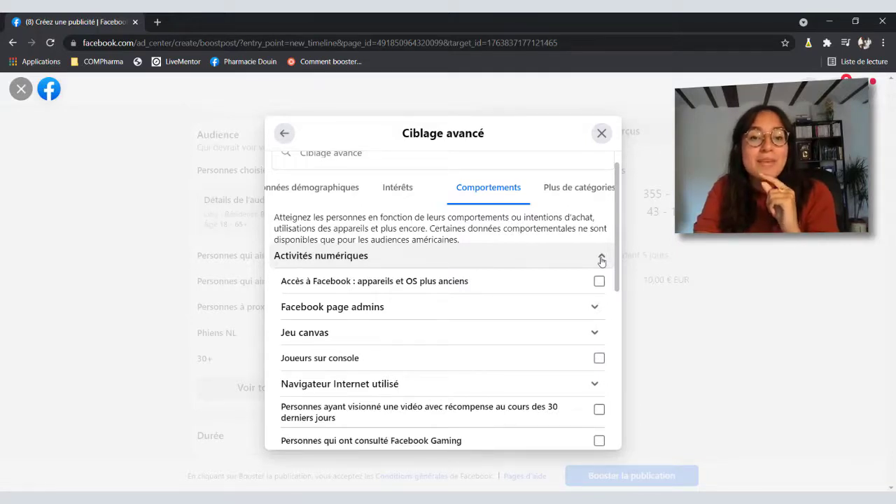
pyautogui.scroll(-1, 539, 342)
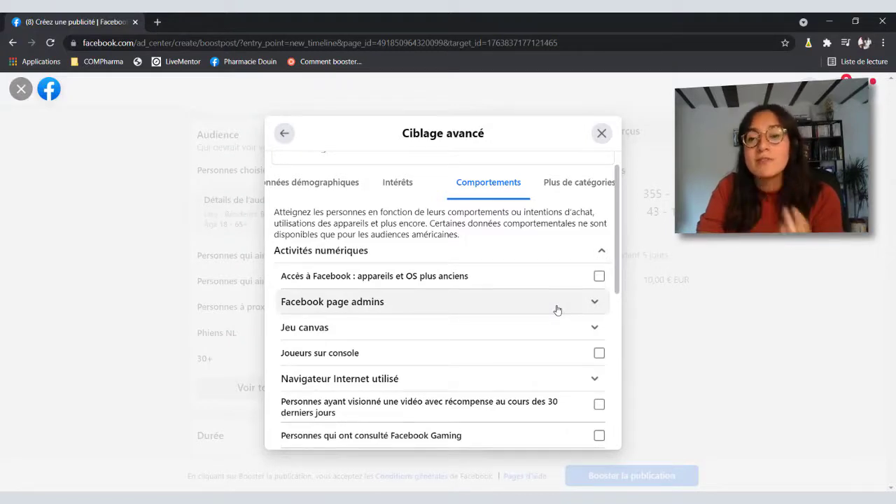
pyautogui.scroll(-3, 557, 309)
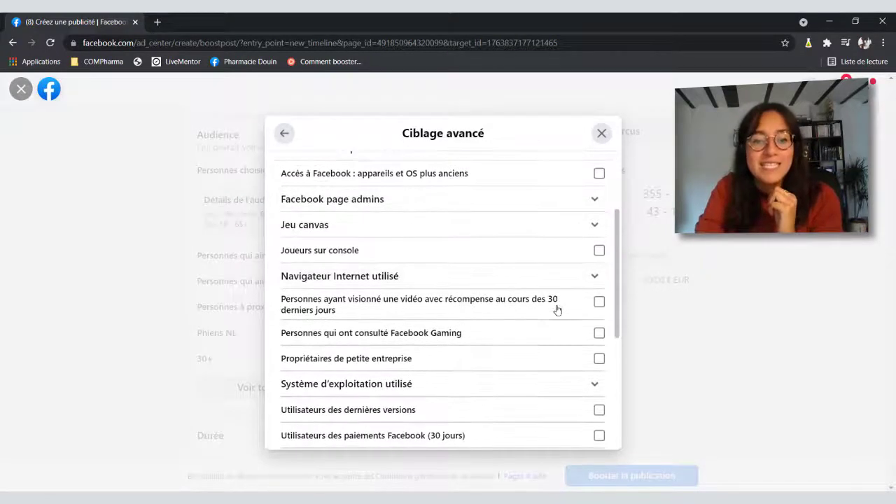
pyautogui.scroll(-1, 557, 310)
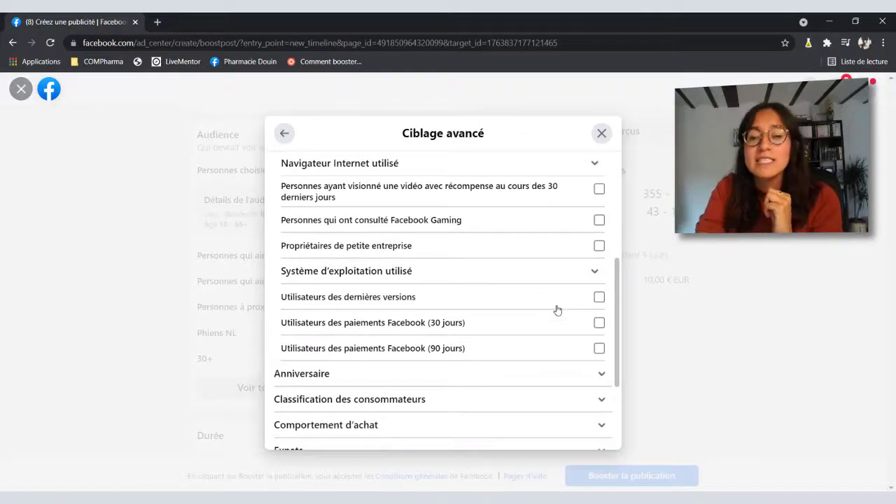
# Step: Review the remaining "Comportements" targeting categories, examine the "Comportement d'achat" option, and return to the audience settings
pyautogui.scroll(-2, 506, 302)
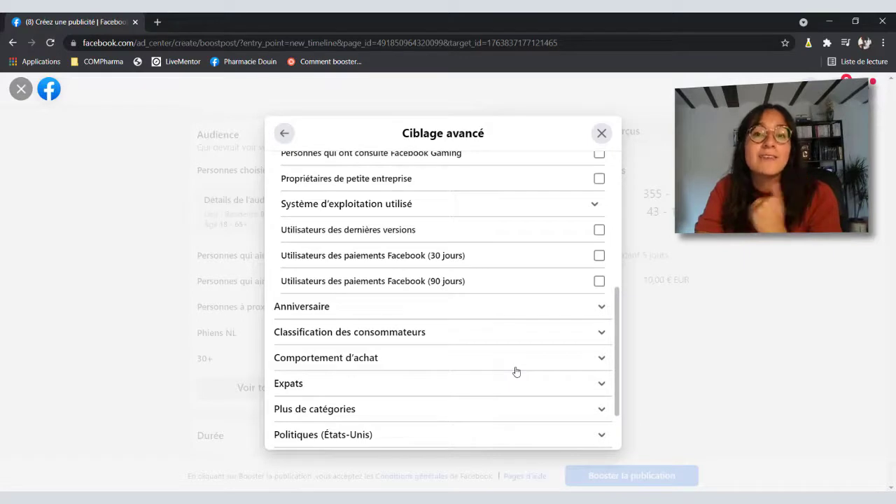
pyautogui.scroll(-1, 516, 371)
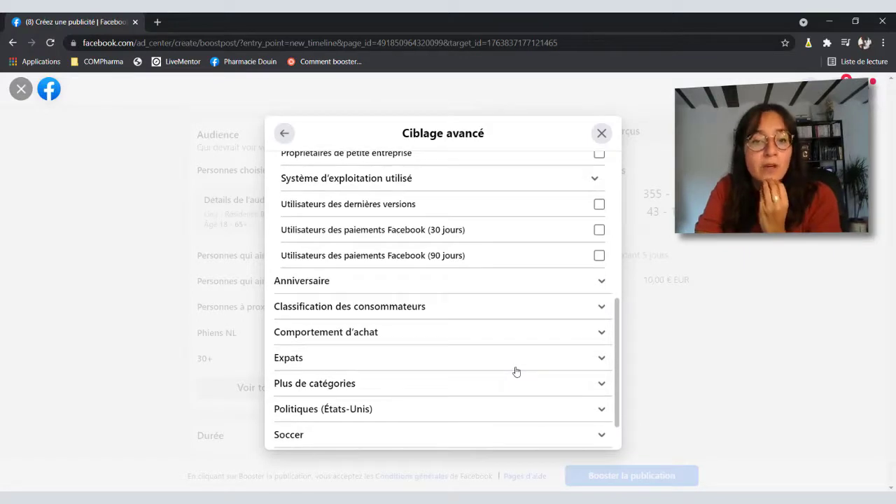
pyautogui.scroll(-2, 514, 370)
pyautogui.scroll(10, 515, 350)
pyautogui.scroll(-2, 514, 348)
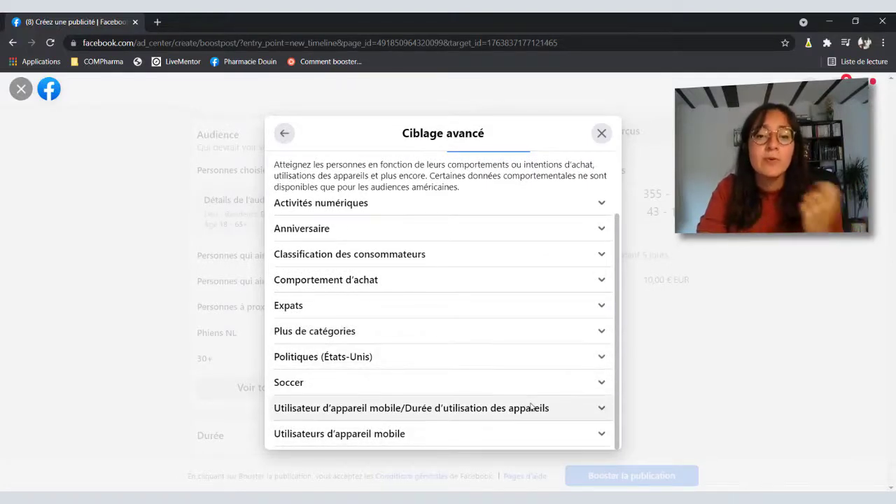
pyautogui.scroll(1, 530, 407)
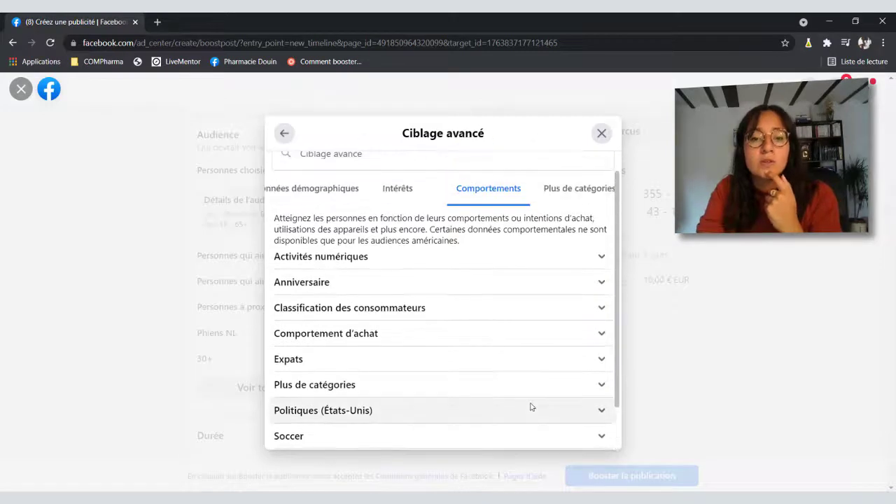
pyautogui.click(482, 341)
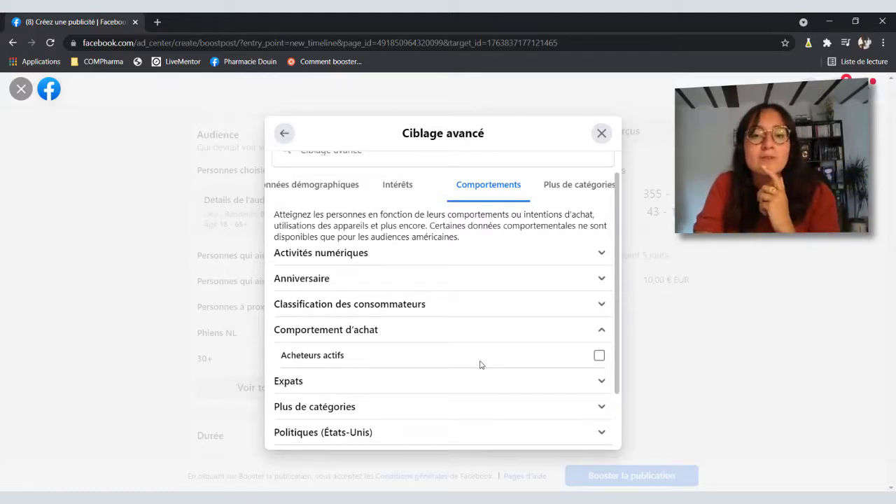
pyautogui.scroll(1, 480, 363)
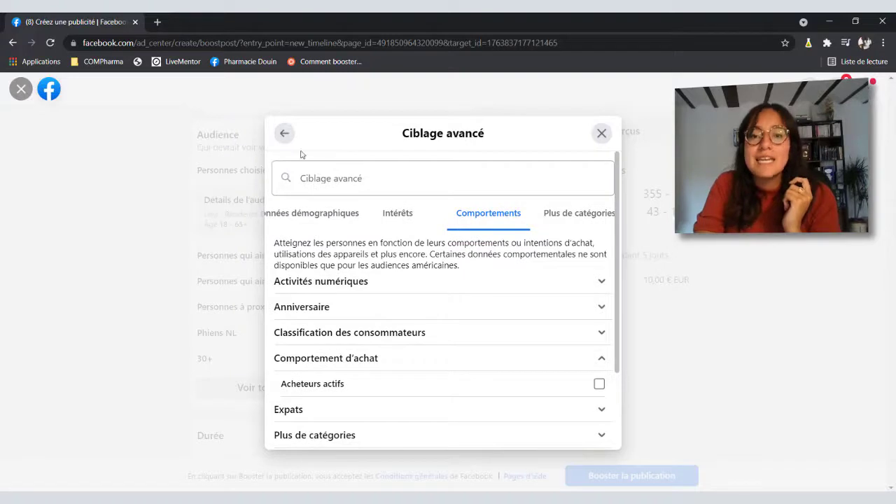
pyautogui.click(285, 136)
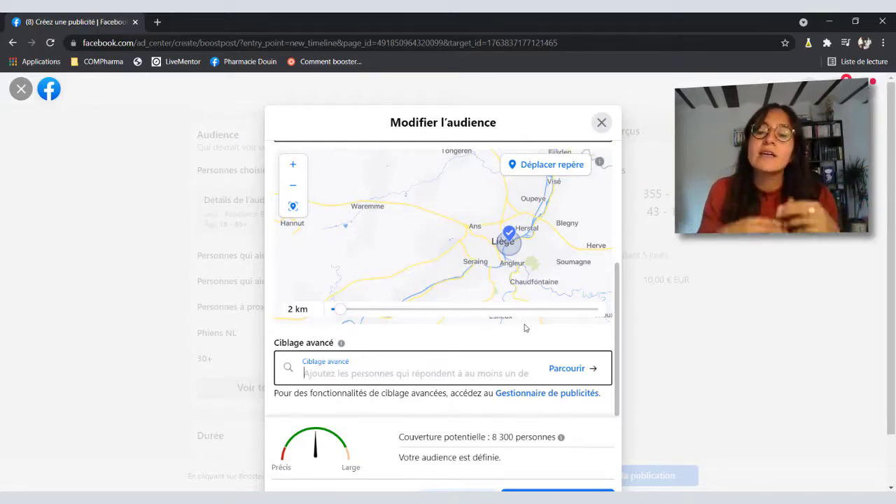
# Step: Lower the audience's minimum age to 22 and save the custom audience
pyautogui.scroll(3, 525, 328)
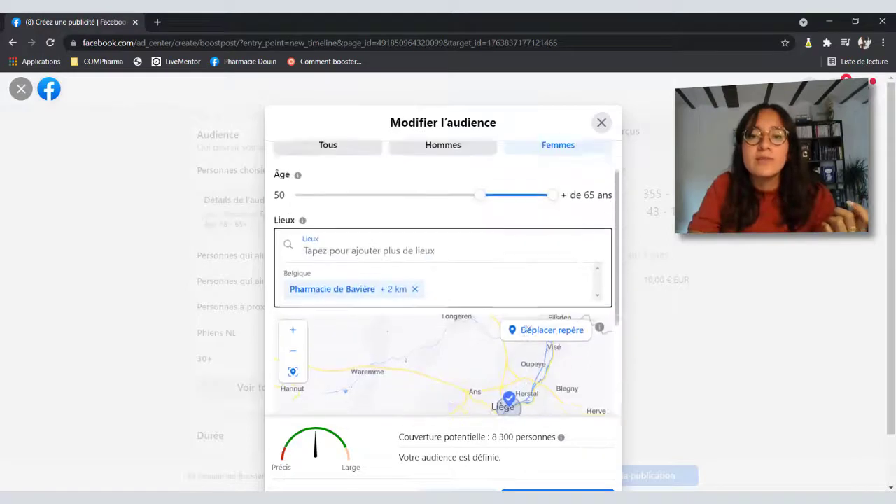
pyautogui.moveTo(477, 202); pyautogui.dragTo(344, 202)
pyautogui.scroll(-5, 462, 294)
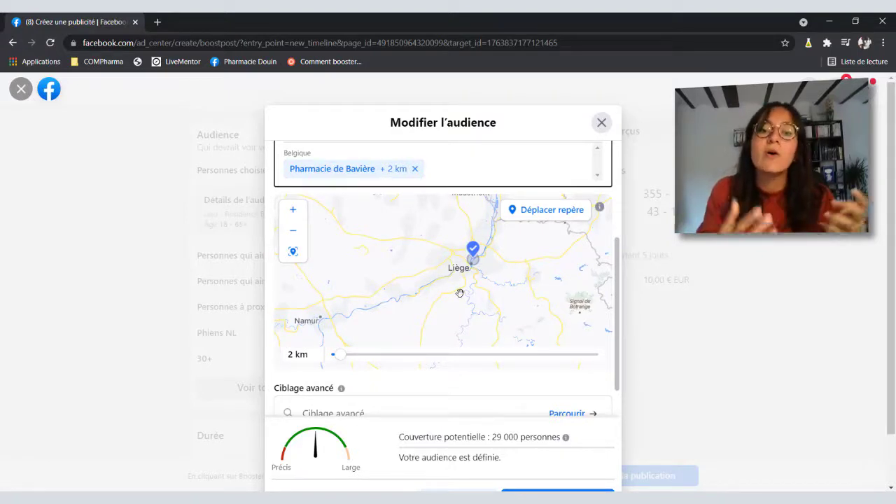
pyautogui.scroll(-2, 536, 448)
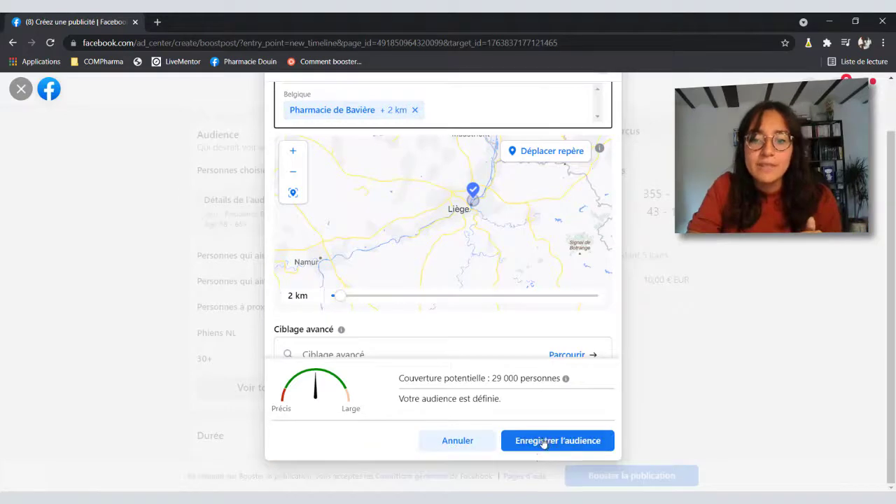
pyautogui.click(544, 441)
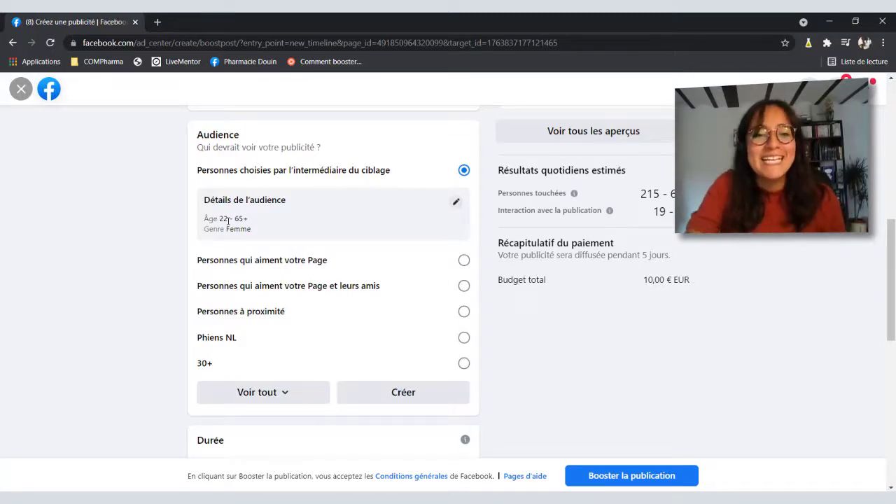
# Step: Set the ad's duration to 4 days
pyautogui.scroll(-4, 228, 221)
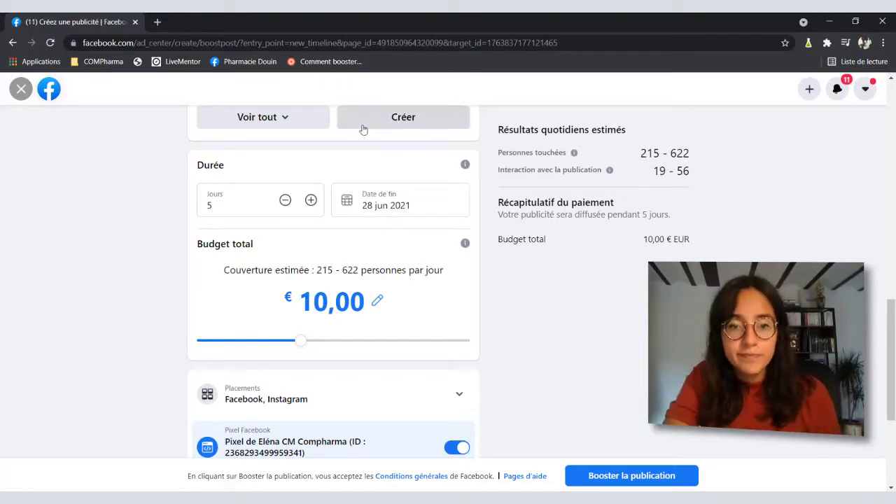
pyautogui.click(285, 201)
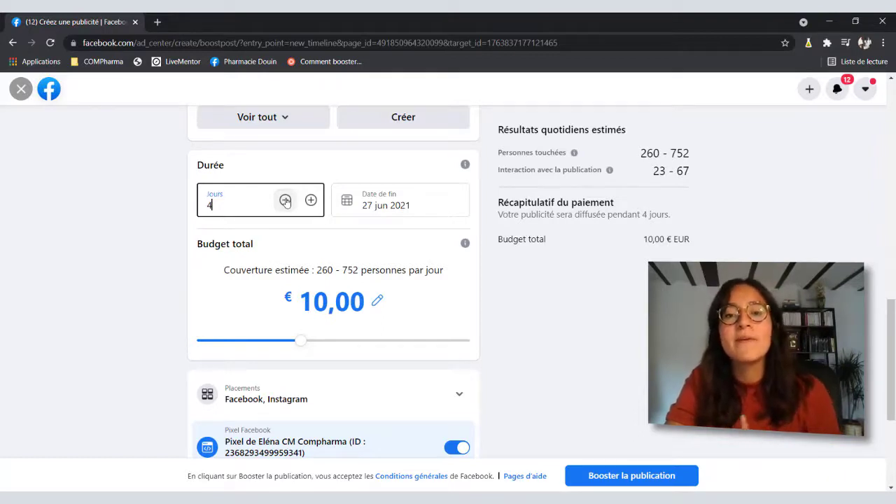
pyautogui.click(311, 201)
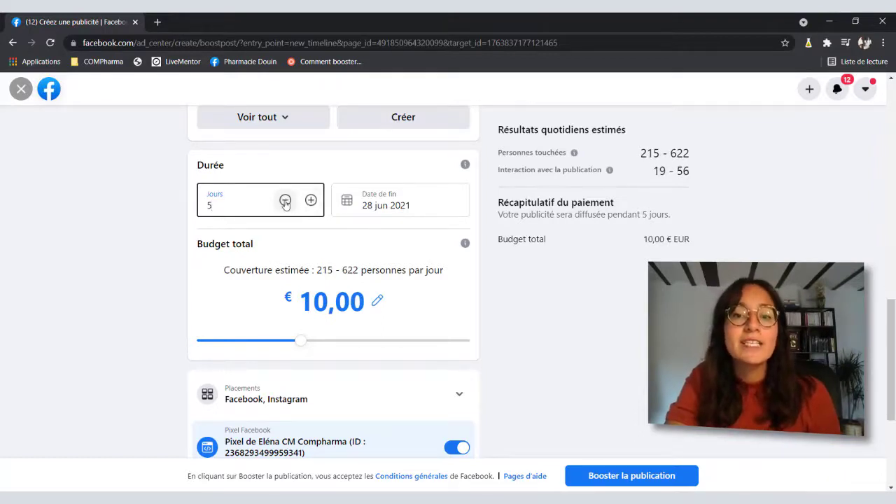
pyautogui.click(285, 201)
pyautogui.click(285, 201)
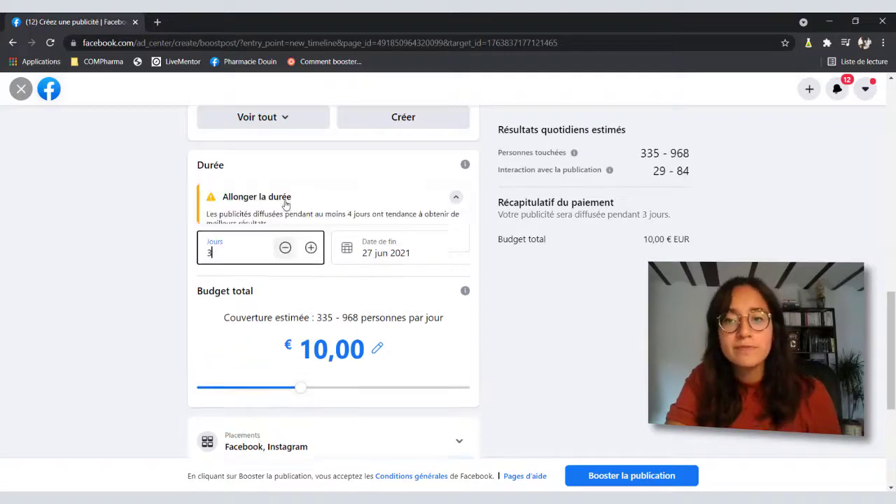
pyautogui.click(311, 259)
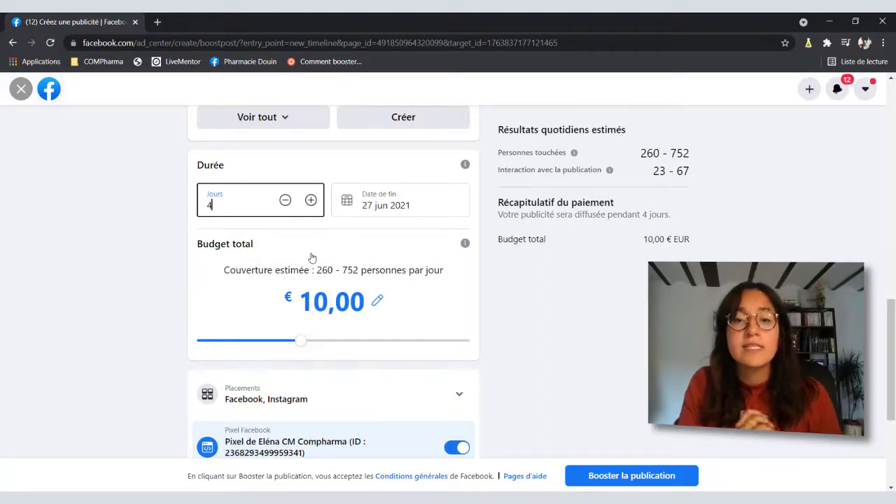
# Step: Set the total budget to €25.00 and turn off the Facebook Pixel for the ad
pyautogui.scroll(-1, 353, 273)
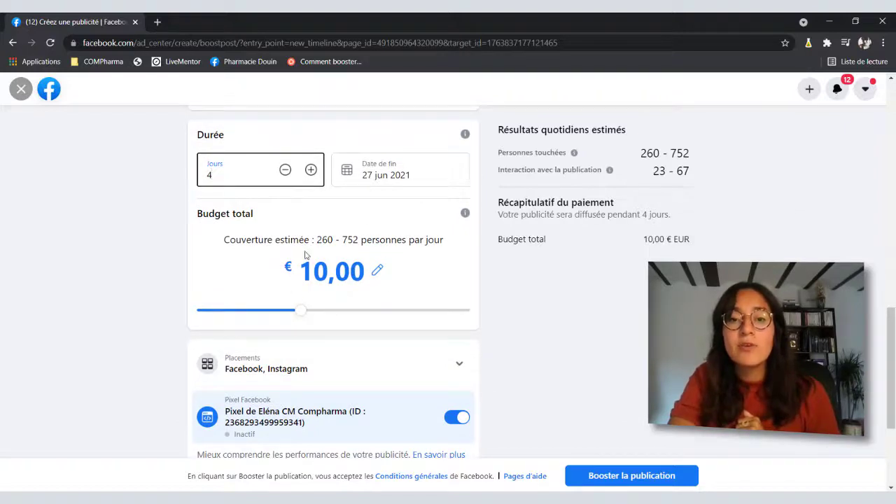
pyautogui.click(307, 316)
pyautogui.moveTo(306, 316); pyautogui.dragTo(369, 319)
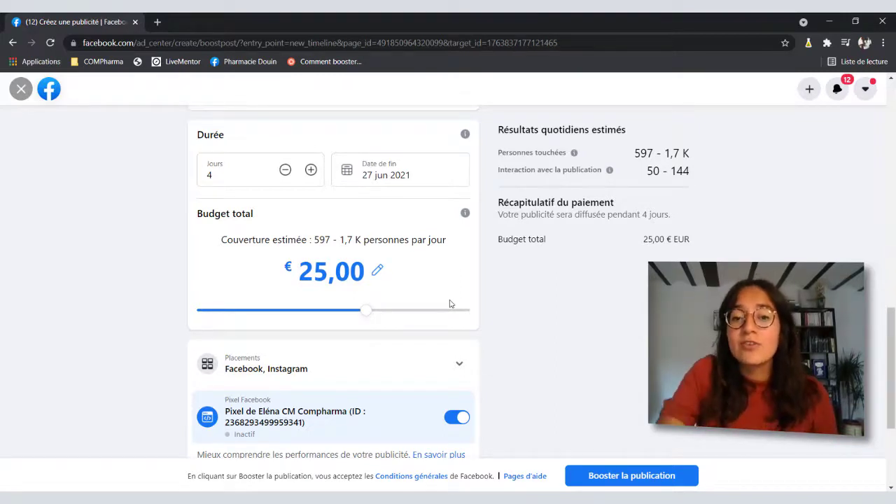
pyautogui.click(457, 419)
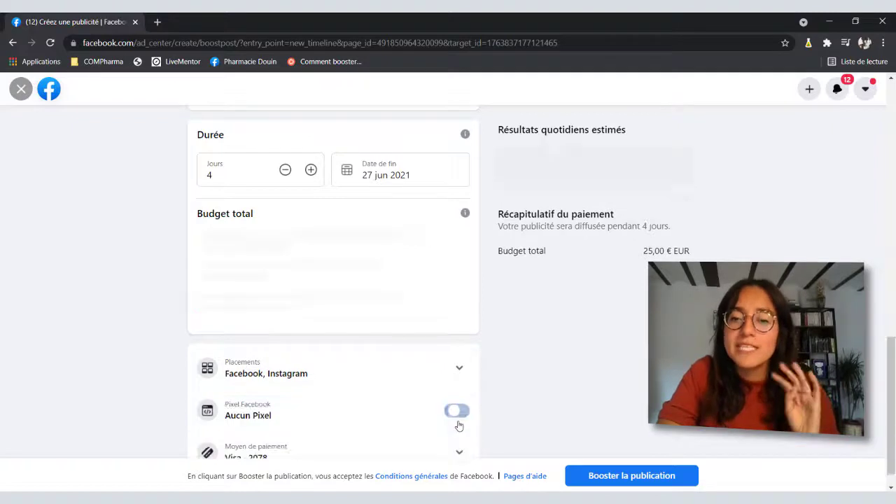
pyautogui.scroll(-1, 525, 412)
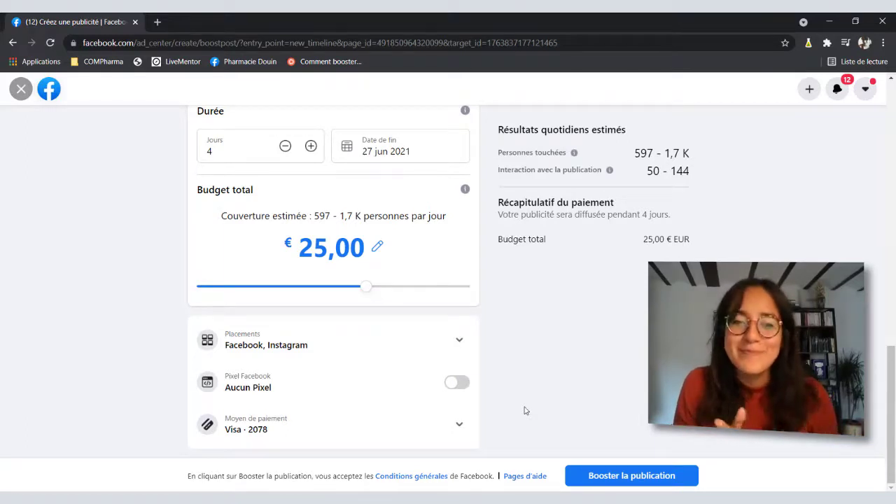
# Step: Exclude Instagram from the ad's placements so that it runs on Facebook only
pyautogui.click(454, 345)
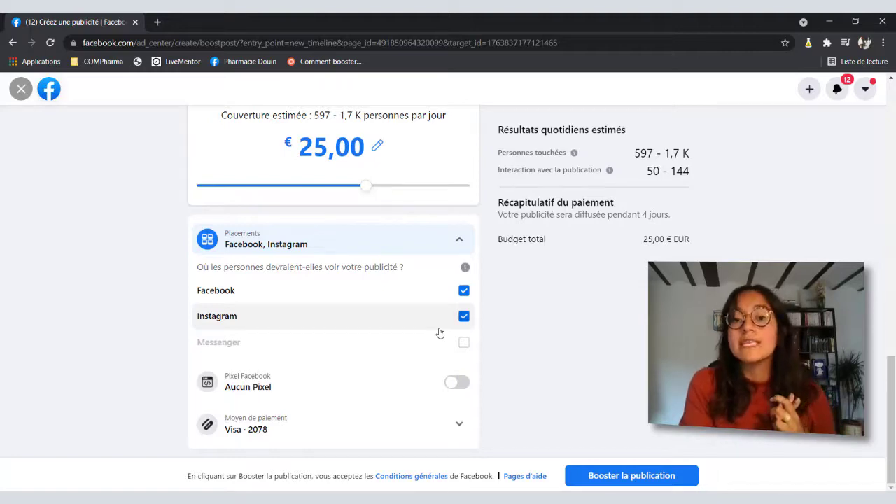
pyautogui.scroll(10, 440, 333)
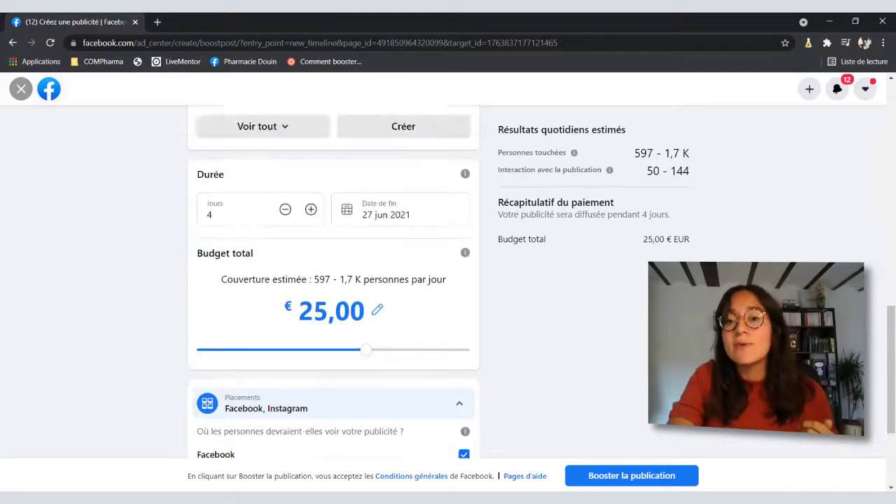
pyautogui.scroll(1, 439, 332)
pyautogui.scroll(-1, 439, 332)
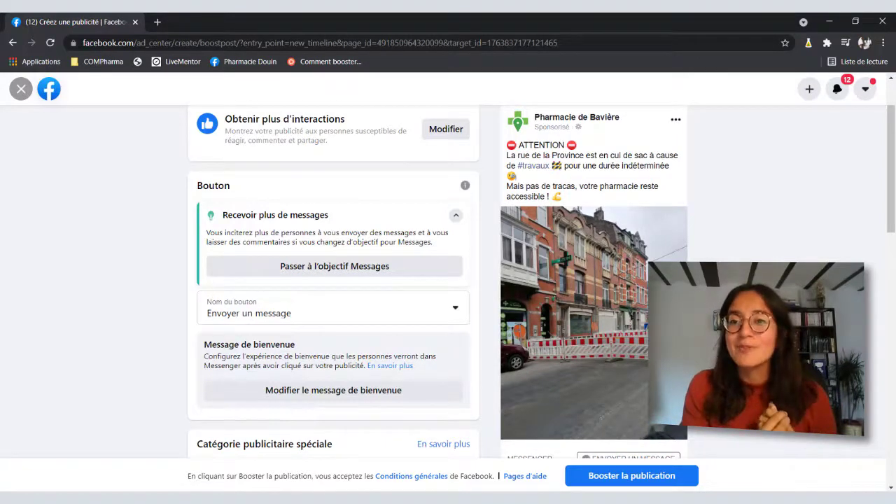
pyautogui.scroll(-10, 333, 280)
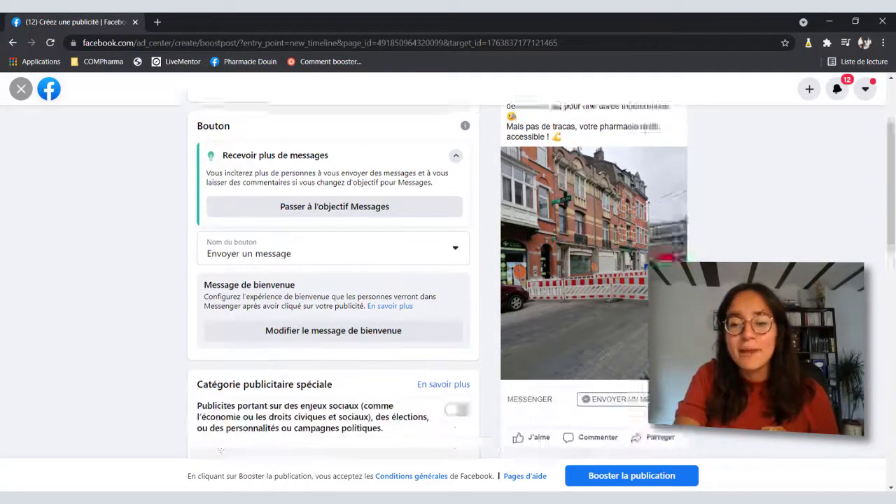
pyautogui.scroll(-5, 482, 311)
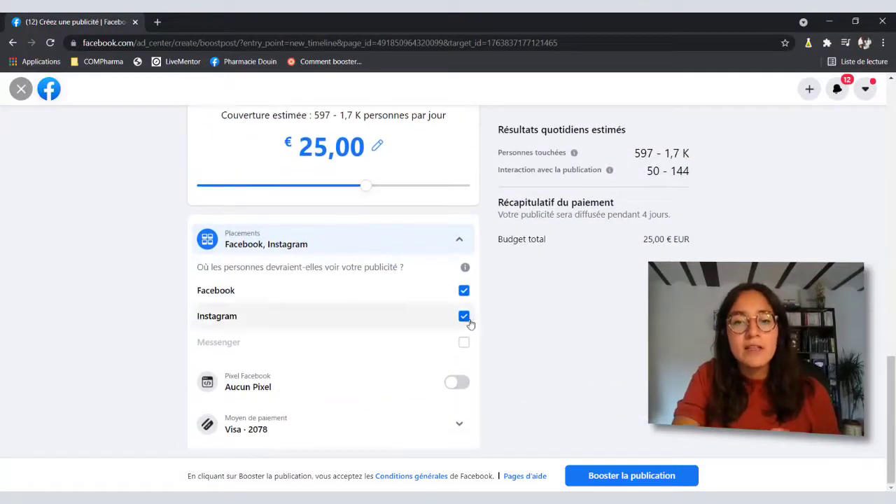
pyautogui.click(466, 318)
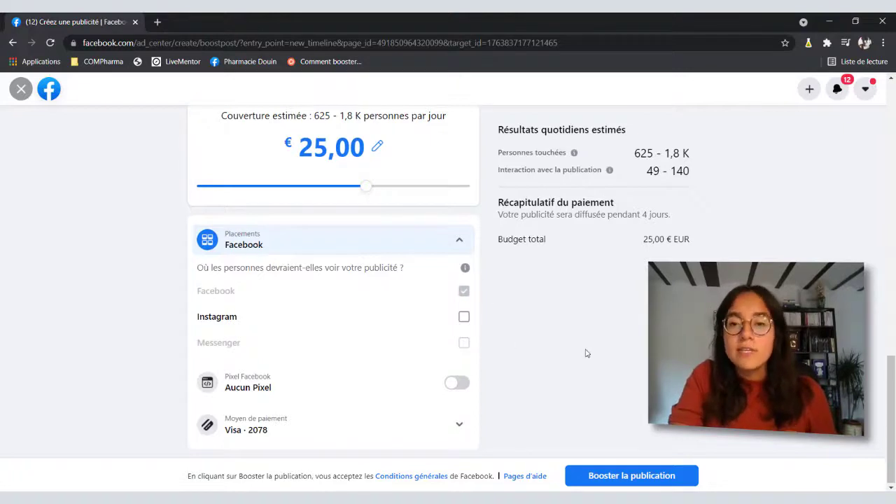
# Step: Review the ad's budget, placements, objective, message button, preview and audience details across the boost form
pyautogui.scroll(2, 586, 354)
pyautogui.scroll(-2, 587, 353)
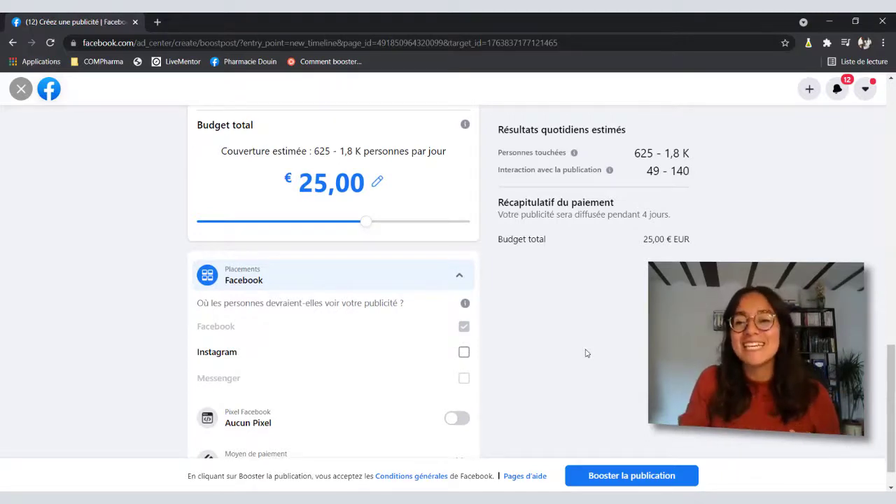
pyautogui.scroll(-1, 587, 353)
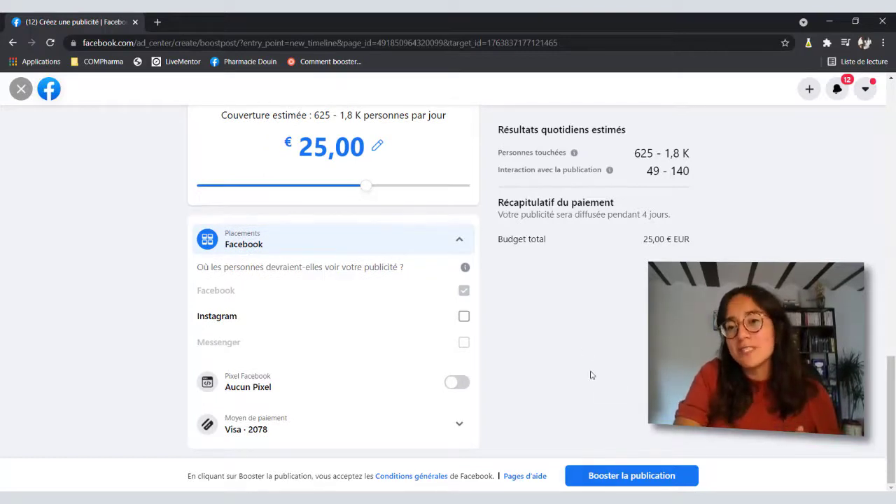
pyautogui.scroll(10, 590, 375)
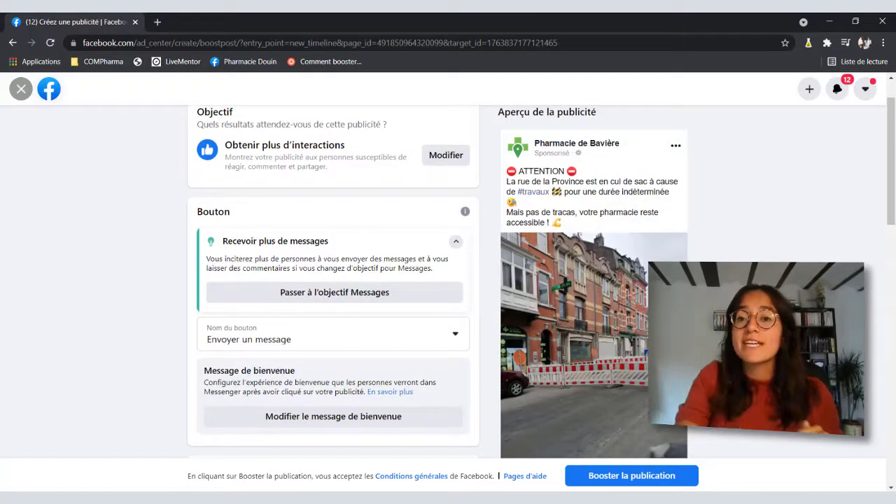
pyautogui.scroll(-2, 540, 277)
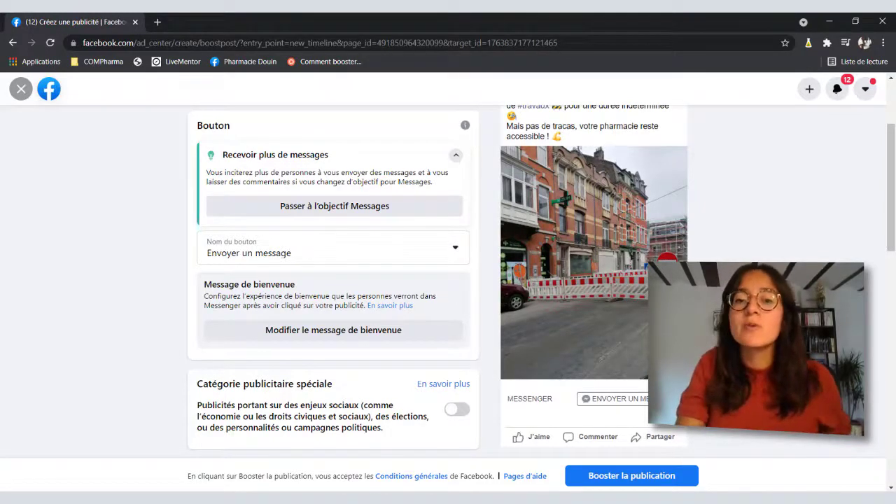
pyautogui.scroll(3, 448, 280)
pyautogui.scroll(-10, 447, 280)
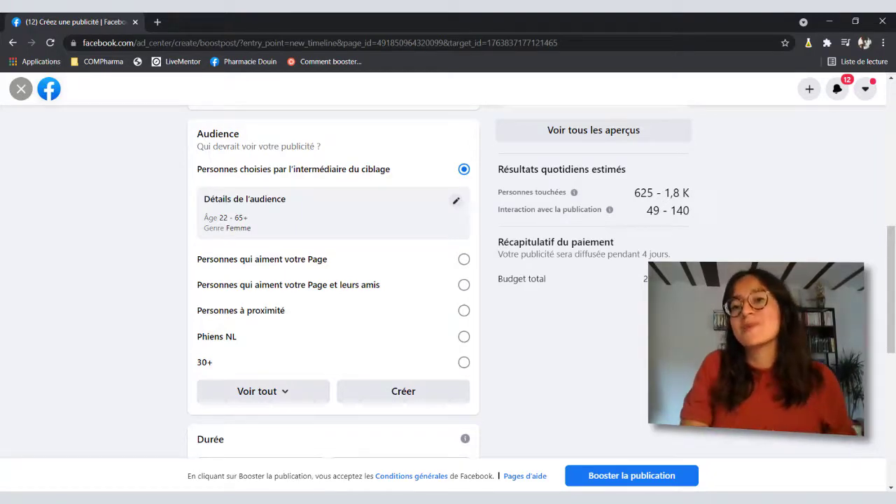
pyautogui.scroll(4, 334, 280)
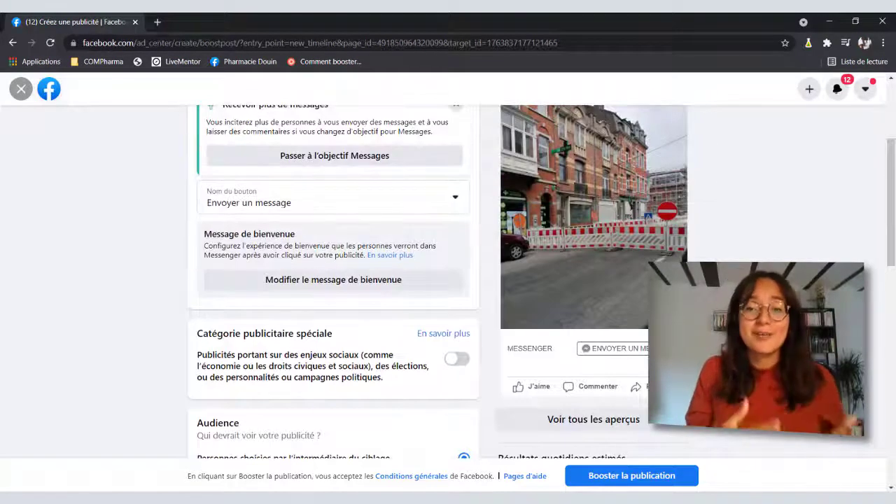